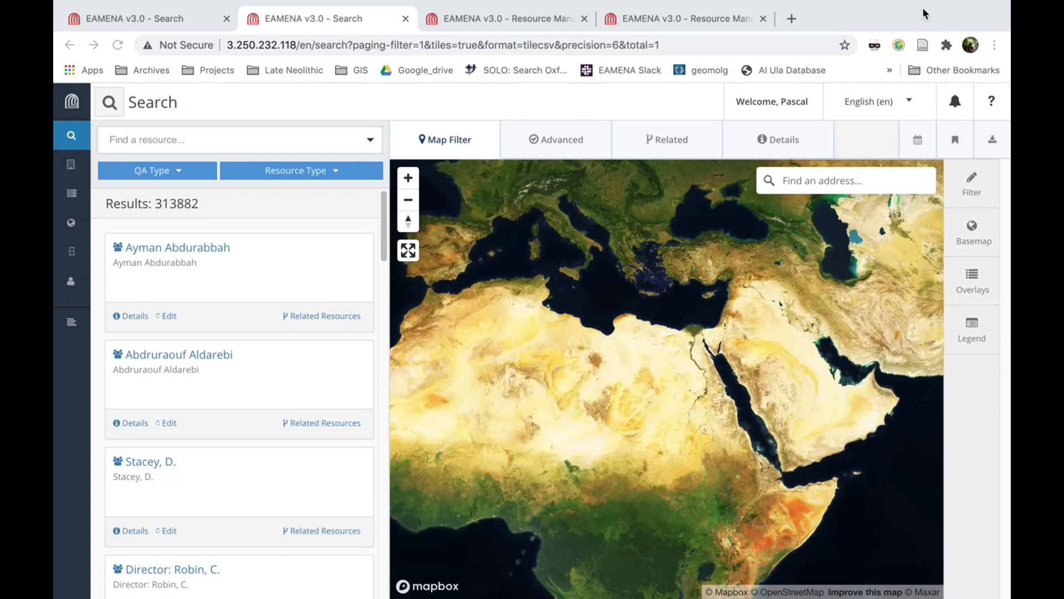
Filter the resource search to dates from 2019-02-15 to 2019-02-15 and look through the matching records
left_click(921, 141)
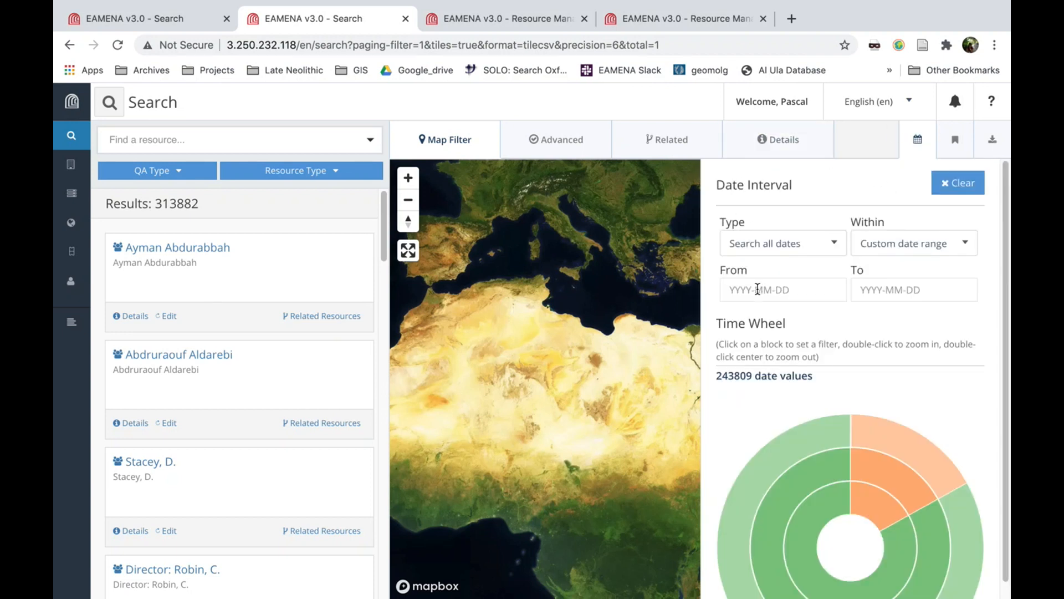
left_click(751, 288)
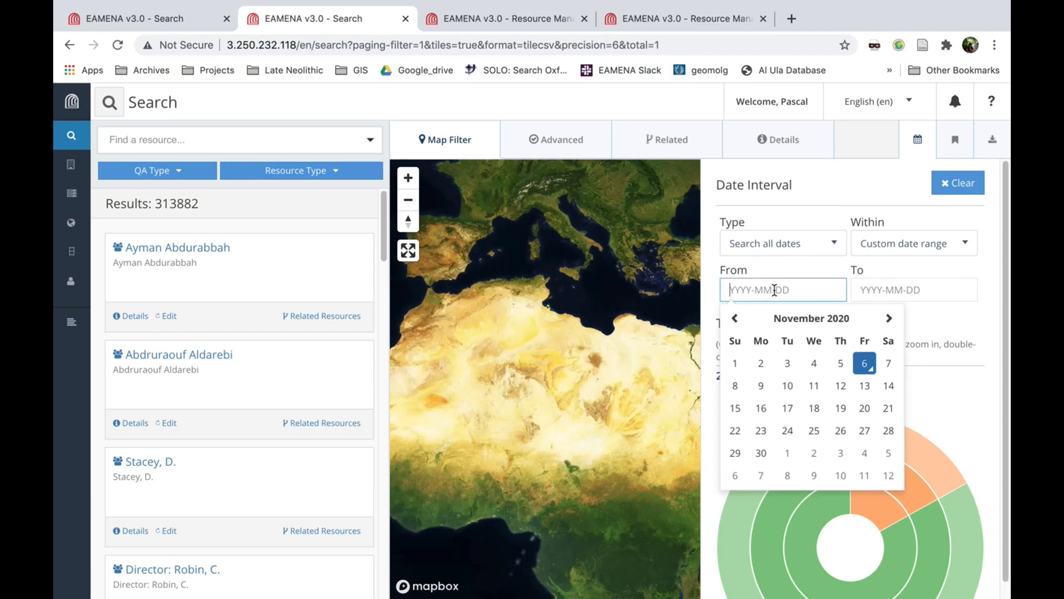
type("2019-02-15")
left_click(891, 291)
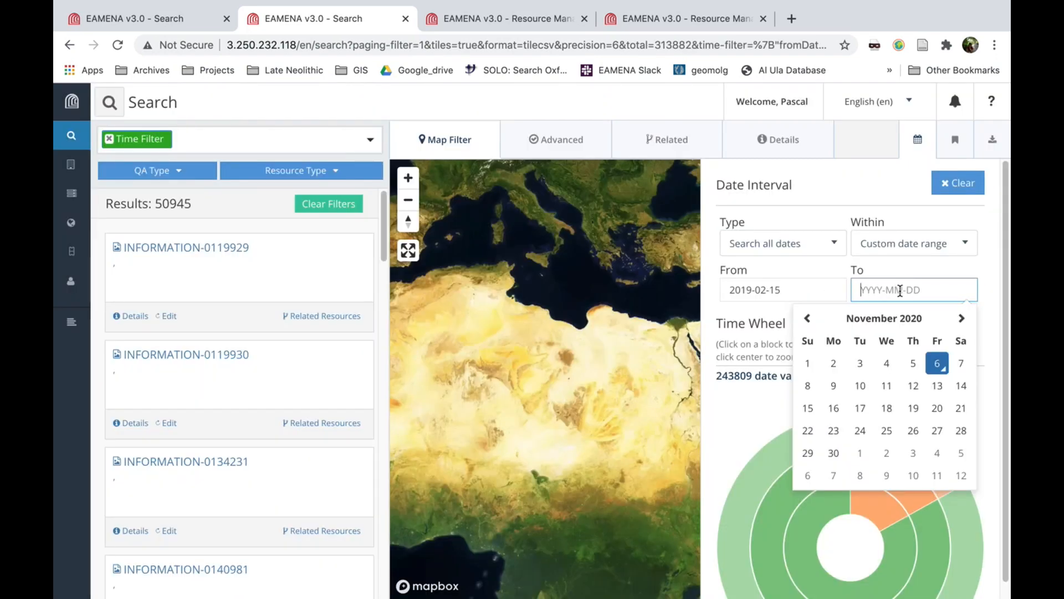
type("2019-02-15")
left_click(986, 286)
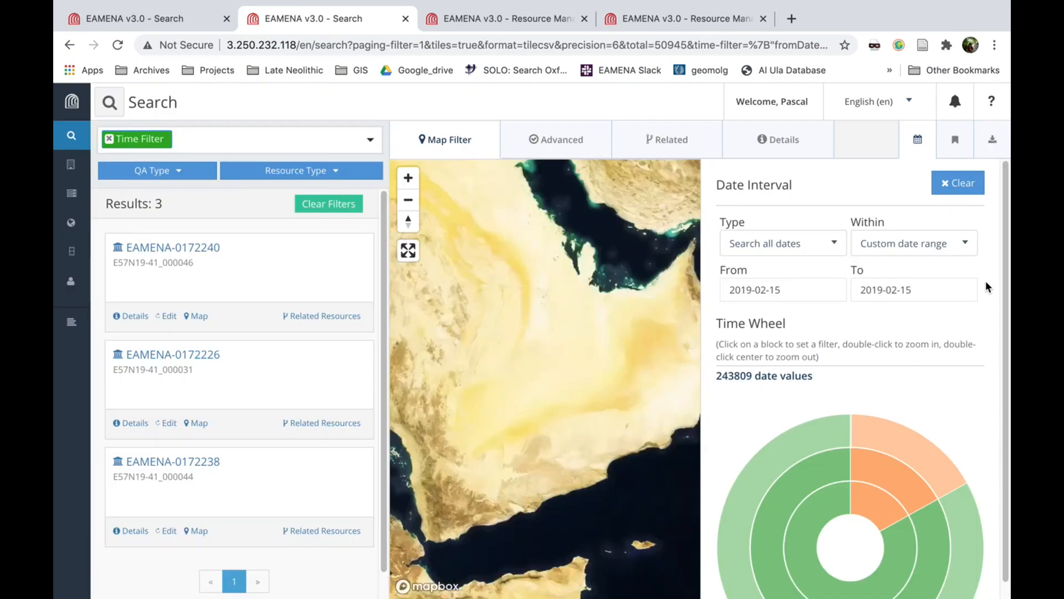
scroll(354, 465, "down", 1)
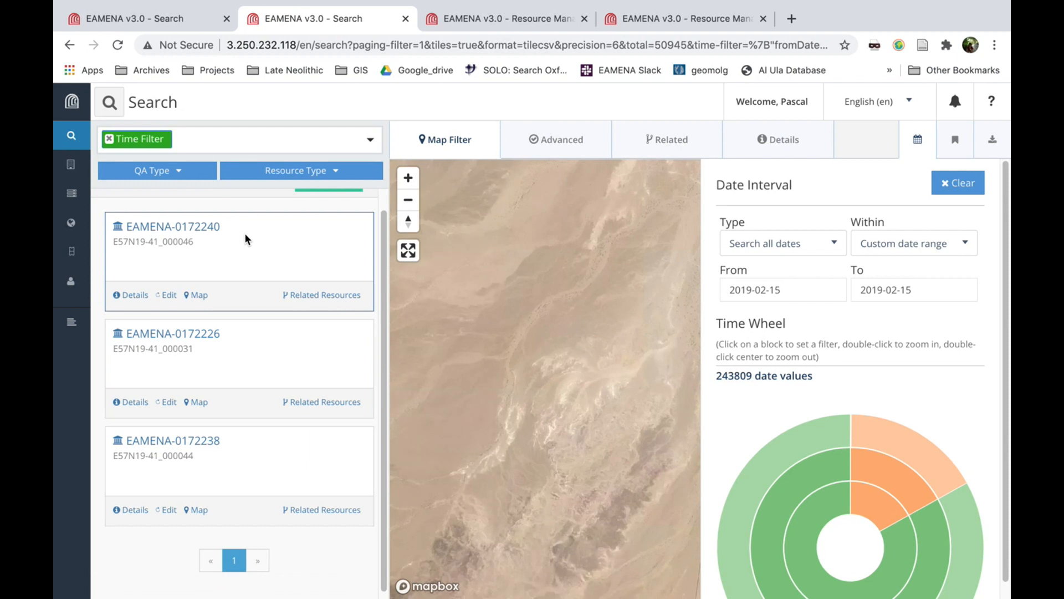
scroll(252, 247, "up", 1)
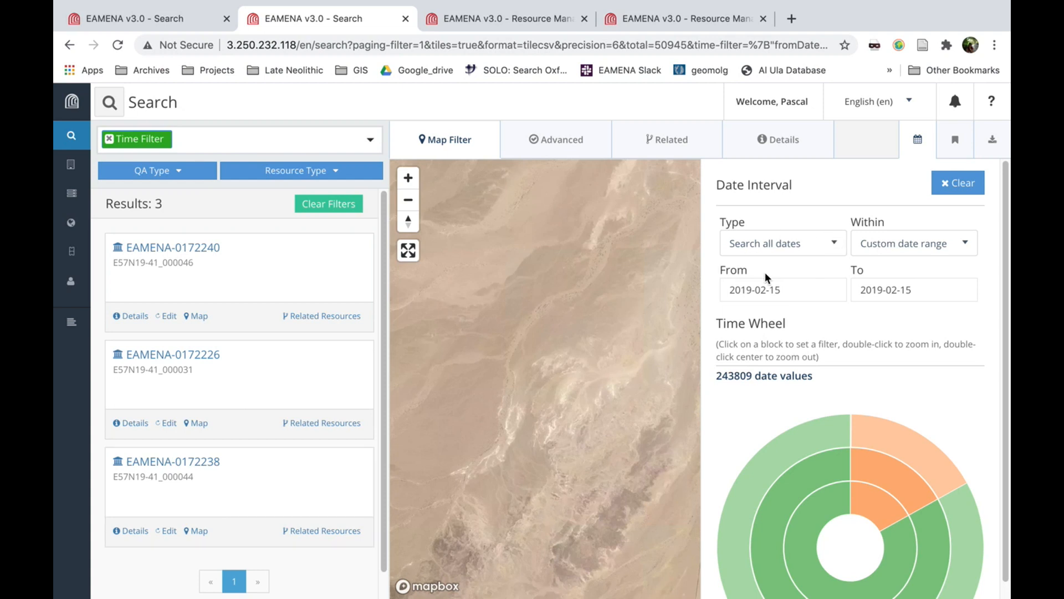
Restrict the date filter to the Information Resource type Imagery - Acquisition Date, finding it with "imager"
left_click(838, 244)
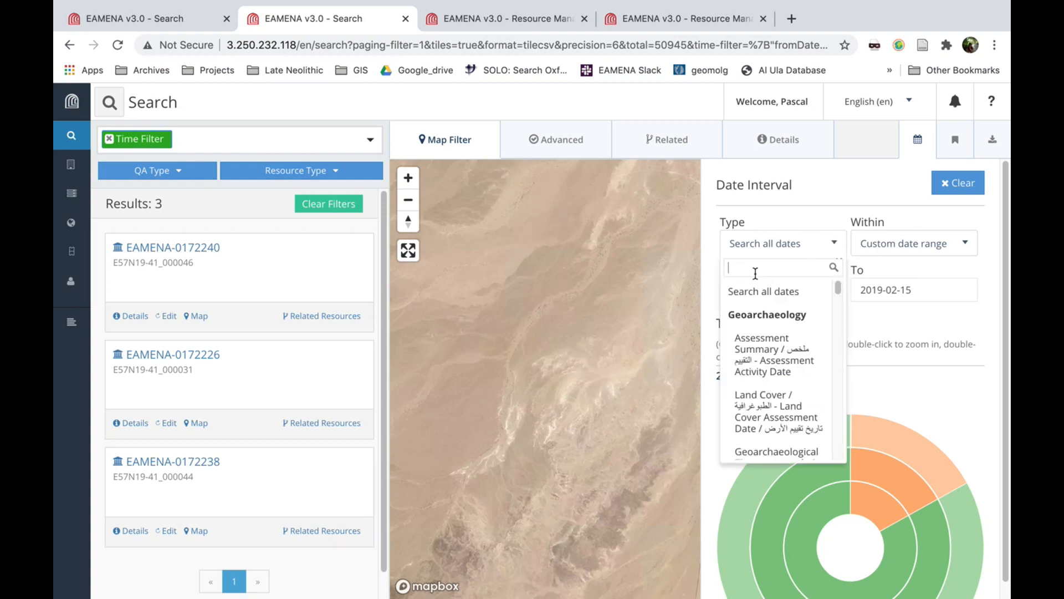
type("imager")
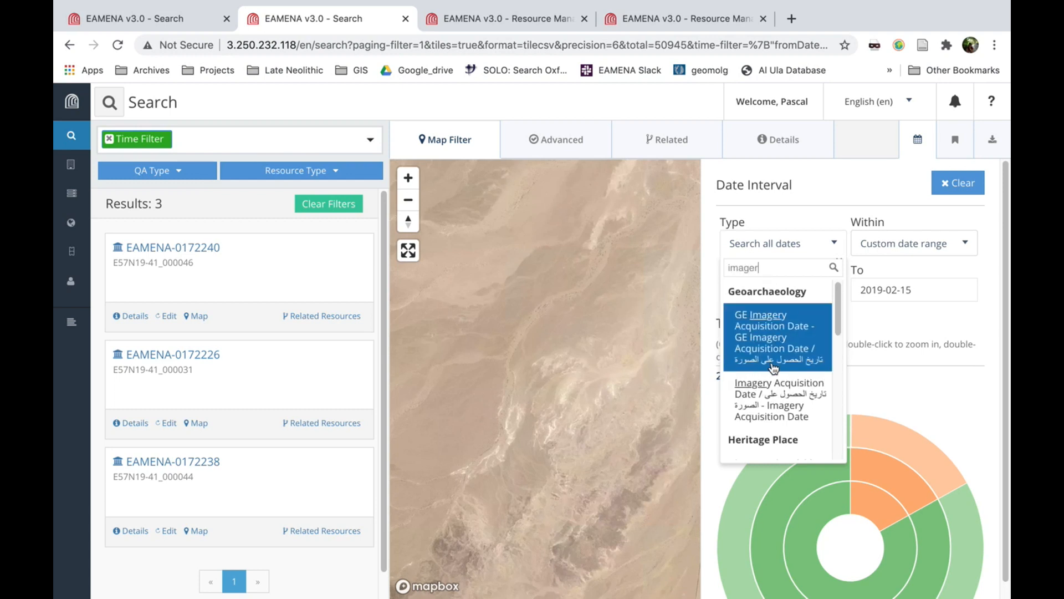
scroll(776, 366, "down", 5)
scroll(775, 366, "down", 1)
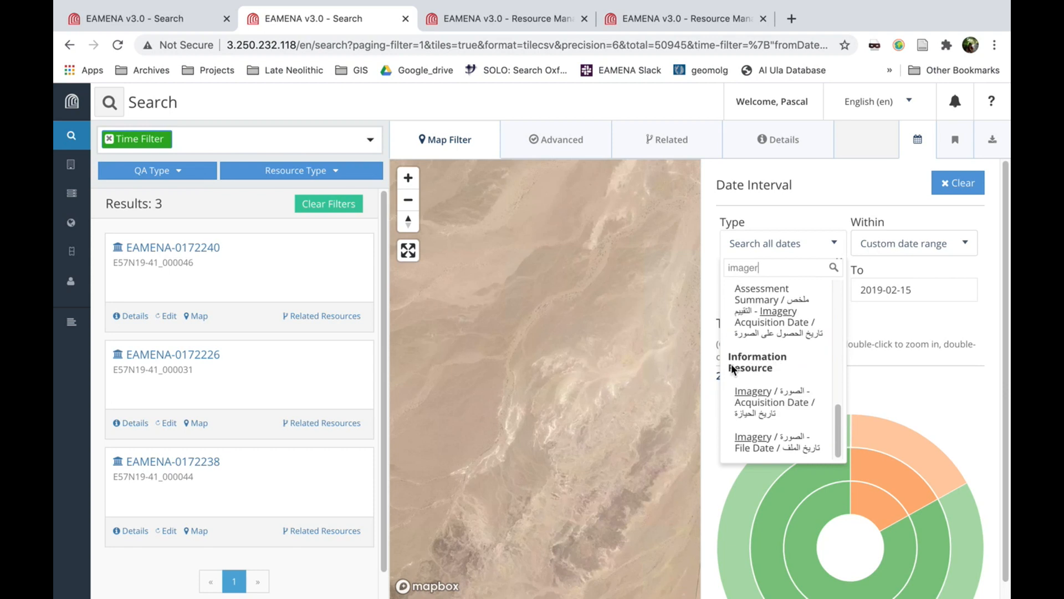
left_click(753, 402)
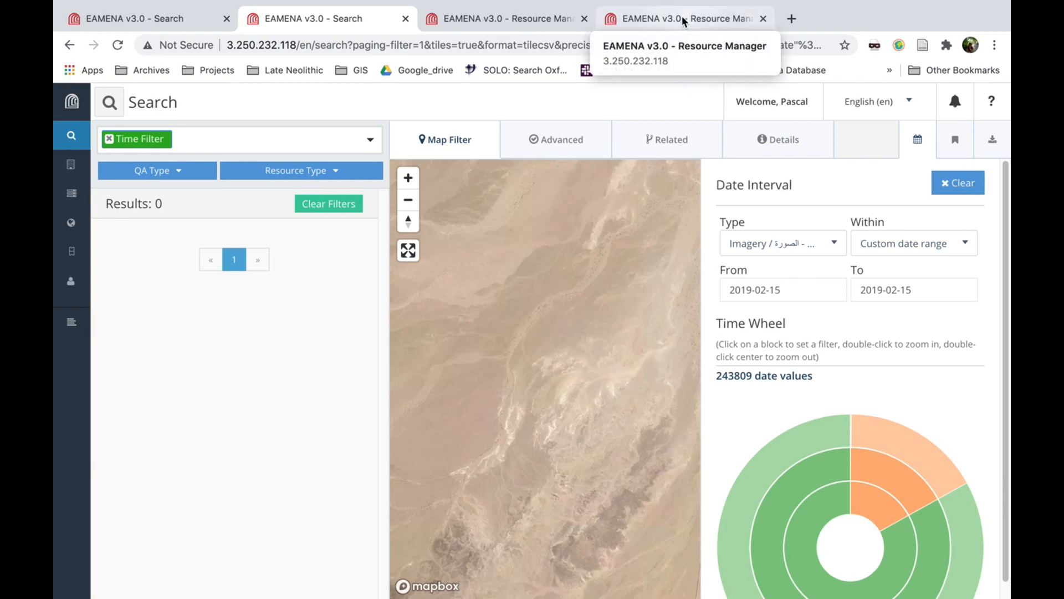
Start a new Information Resource from the Resource Manager and switch to the already loaded new-resource editor
left_click(521, 21)
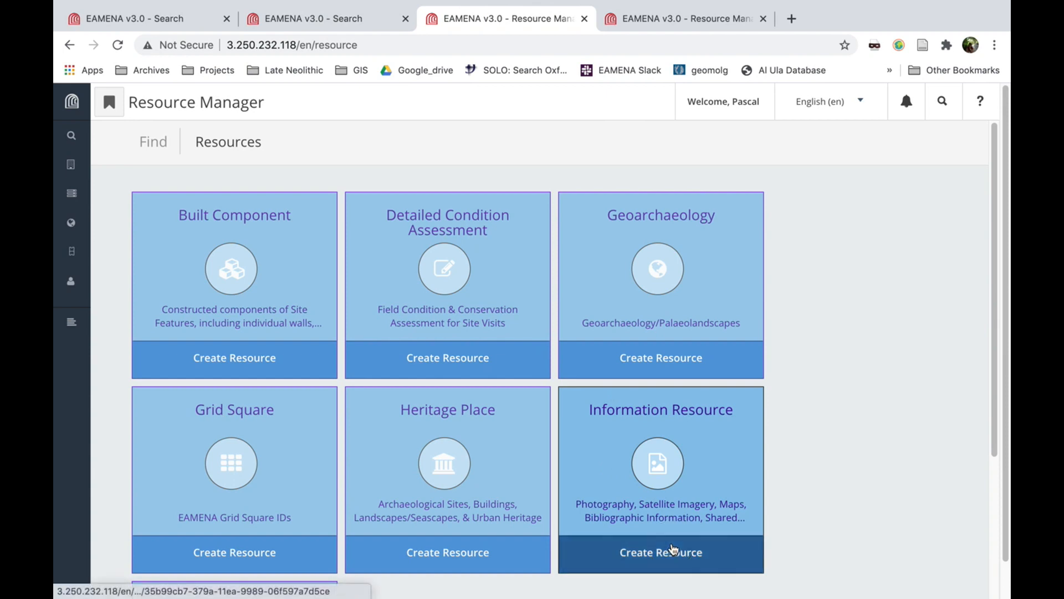
left_click(672, 550)
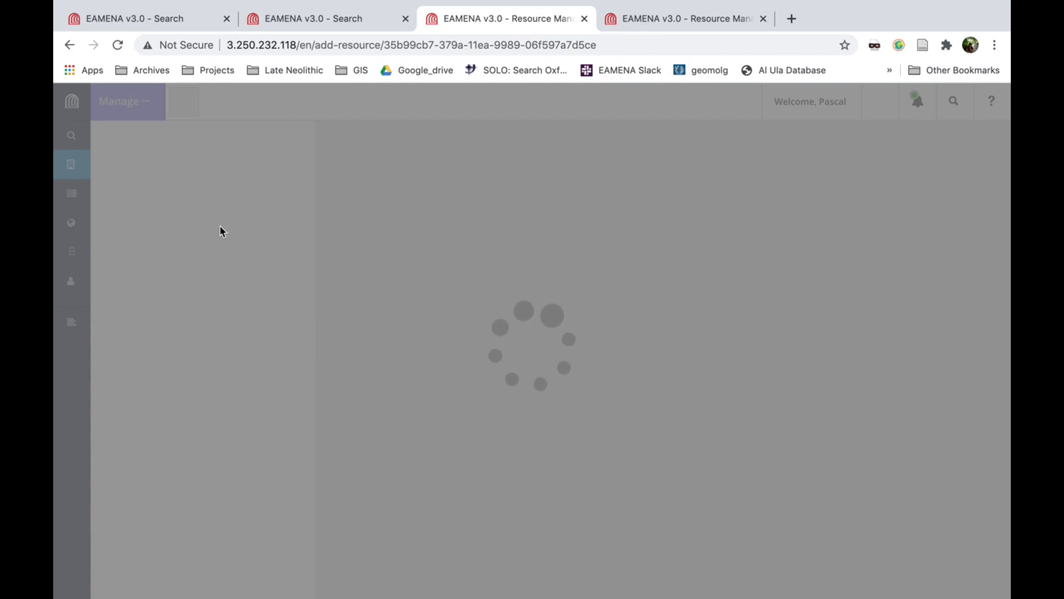
left_click(715, 20)
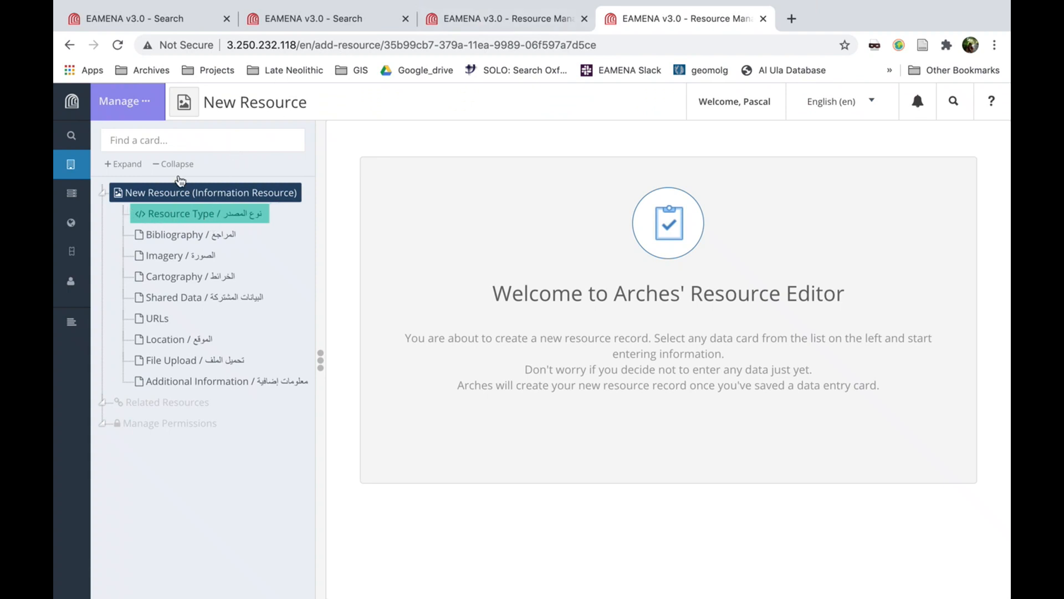
Set the new record's Resource Type to Satellite Imagery (Virtual Globe/Map) and add it
left_click(176, 218)
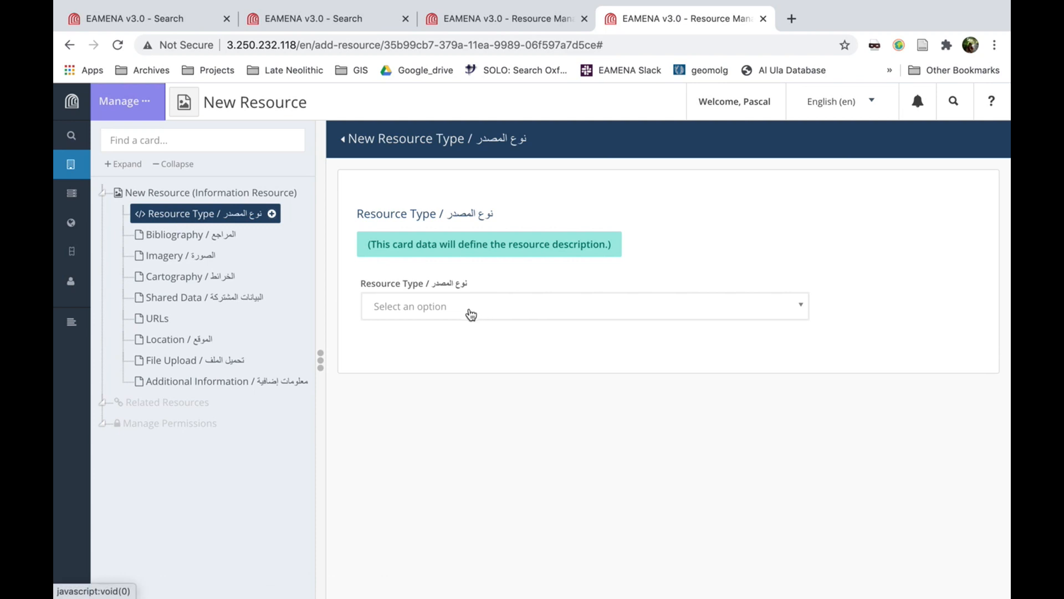
left_click(469, 312)
scroll(486, 401, "down", 10)
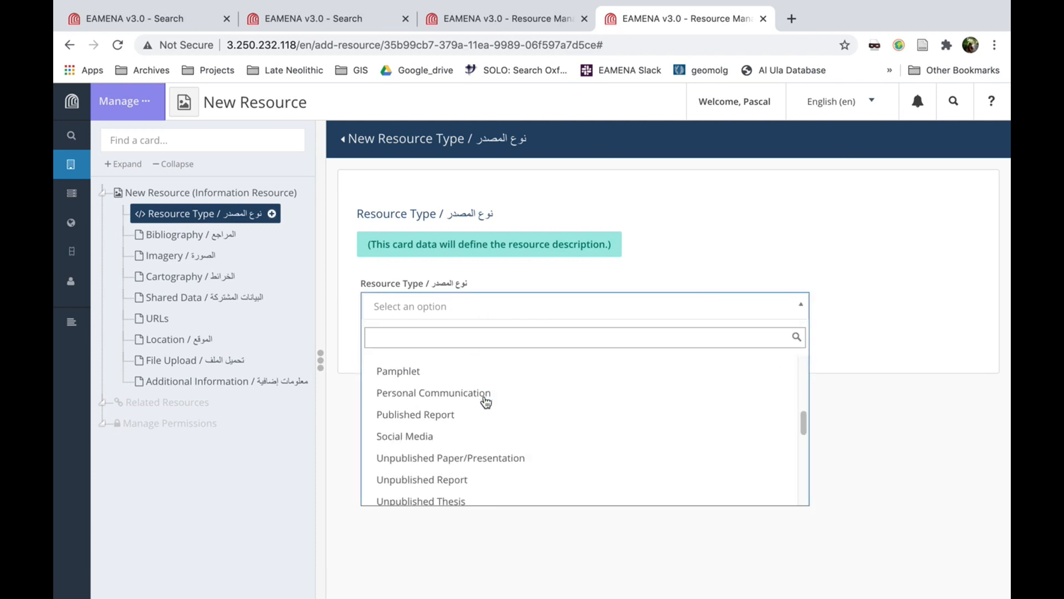
scroll(486, 403, "down", 6)
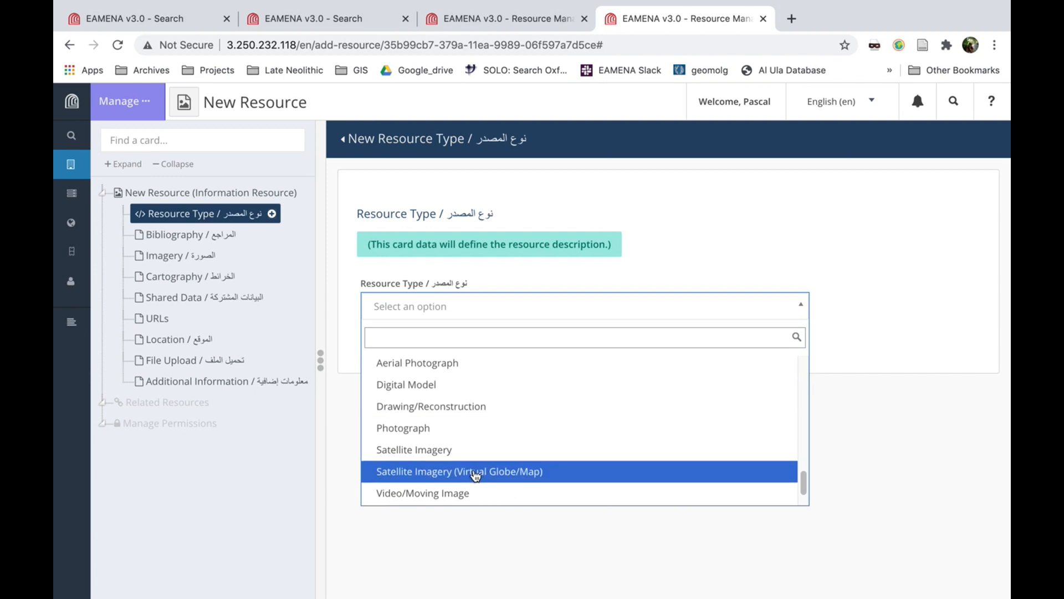
left_click(476, 472)
left_click(401, 367)
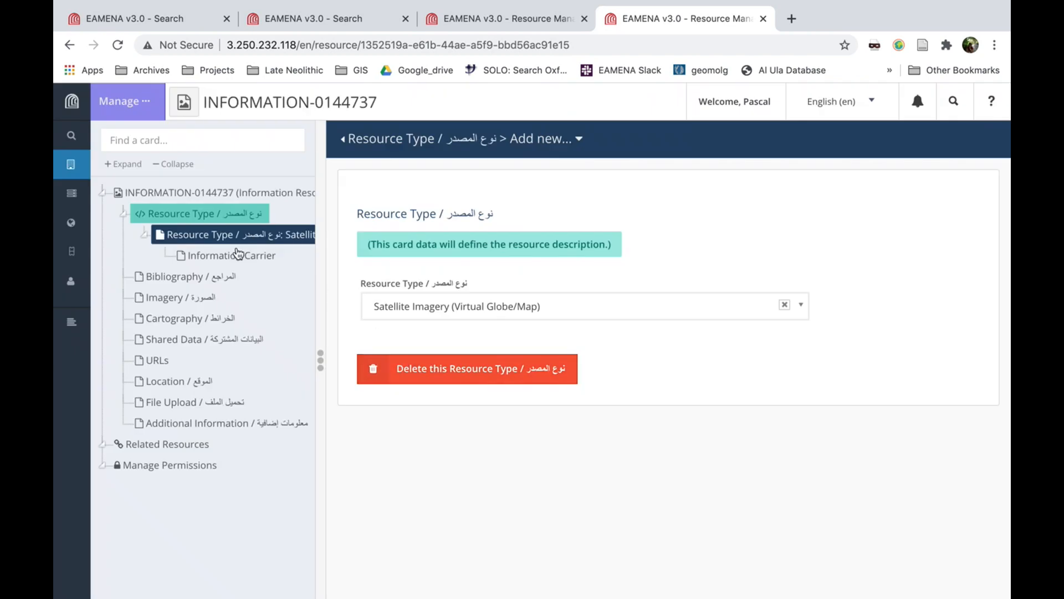
Add an Information Carrier under the resource type with the format type Online Access
left_click(236, 255)
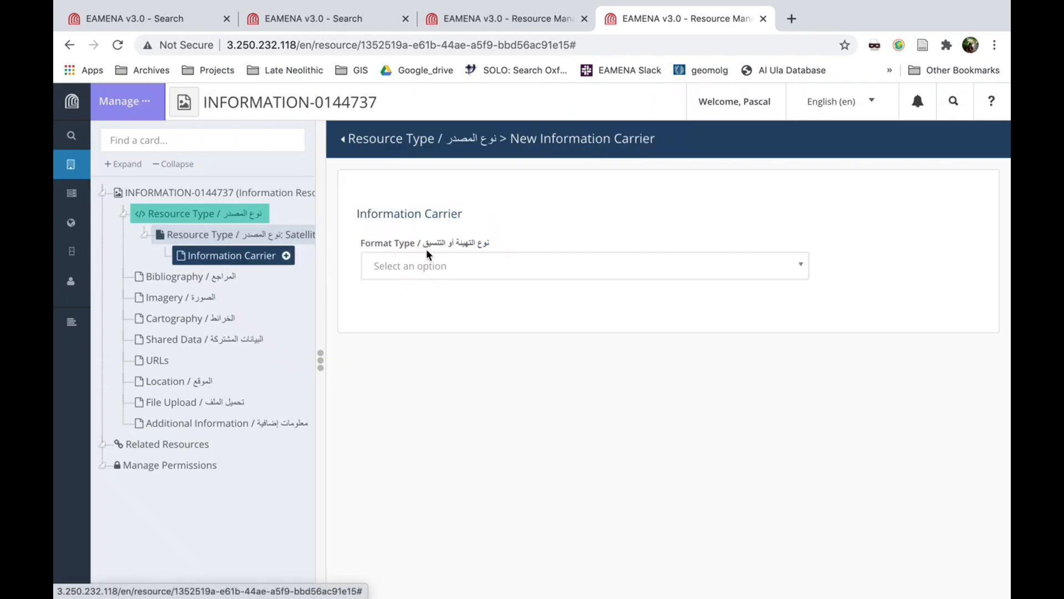
left_click(475, 262)
scroll(506, 407, "down", 1)
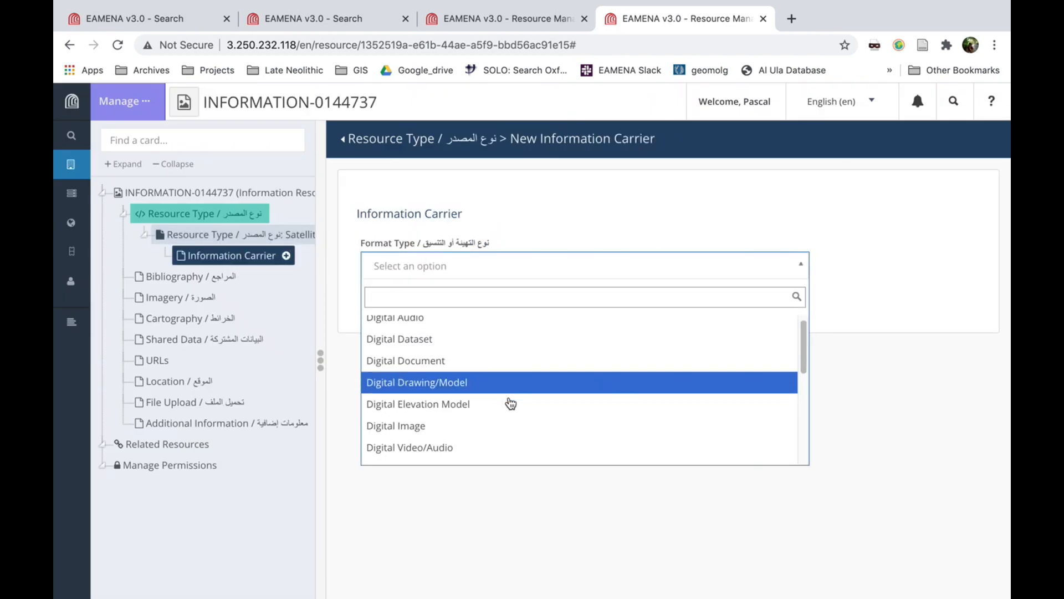
scroll(511, 403, "down", 3)
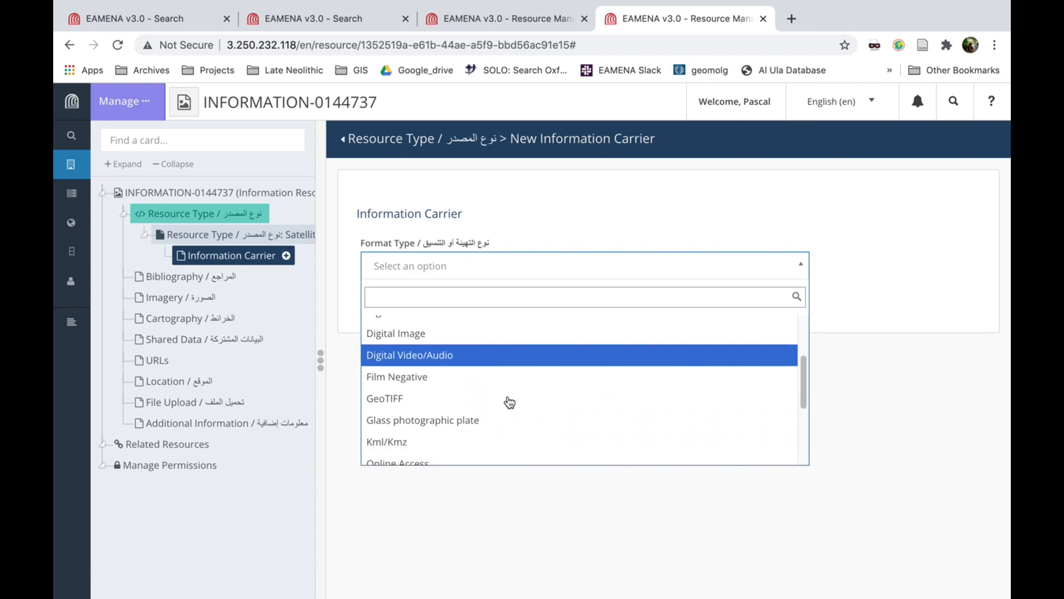
scroll(488, 391, "down", 2)
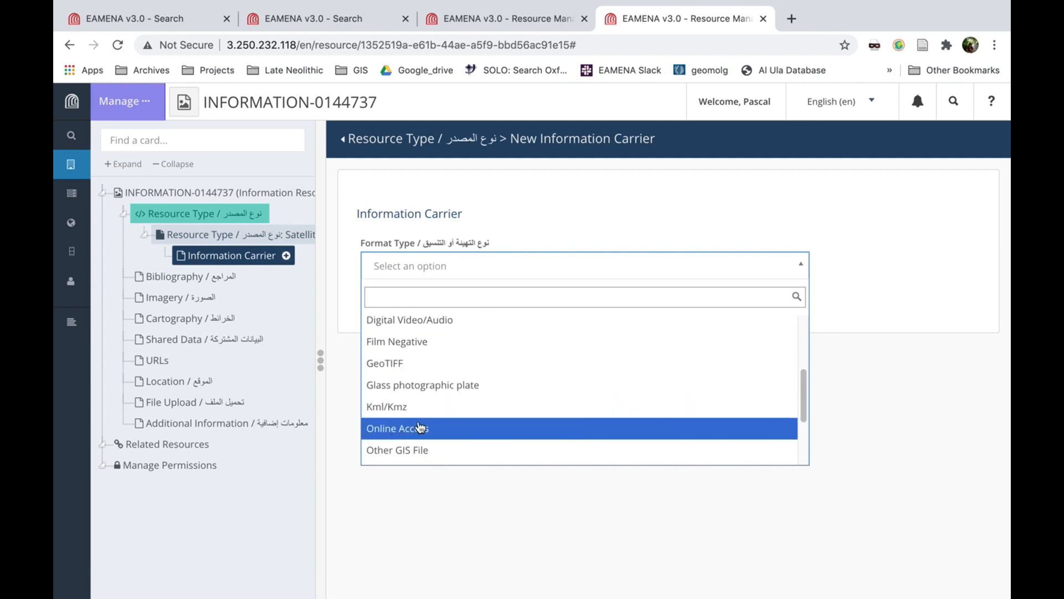
left_click(436, 428)
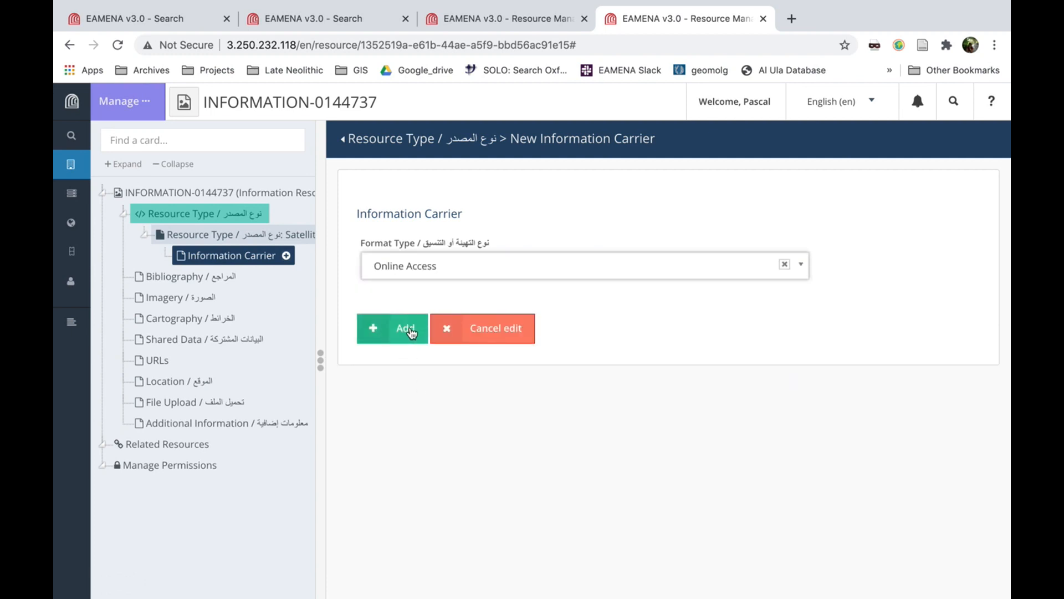
left_click(406, 328)
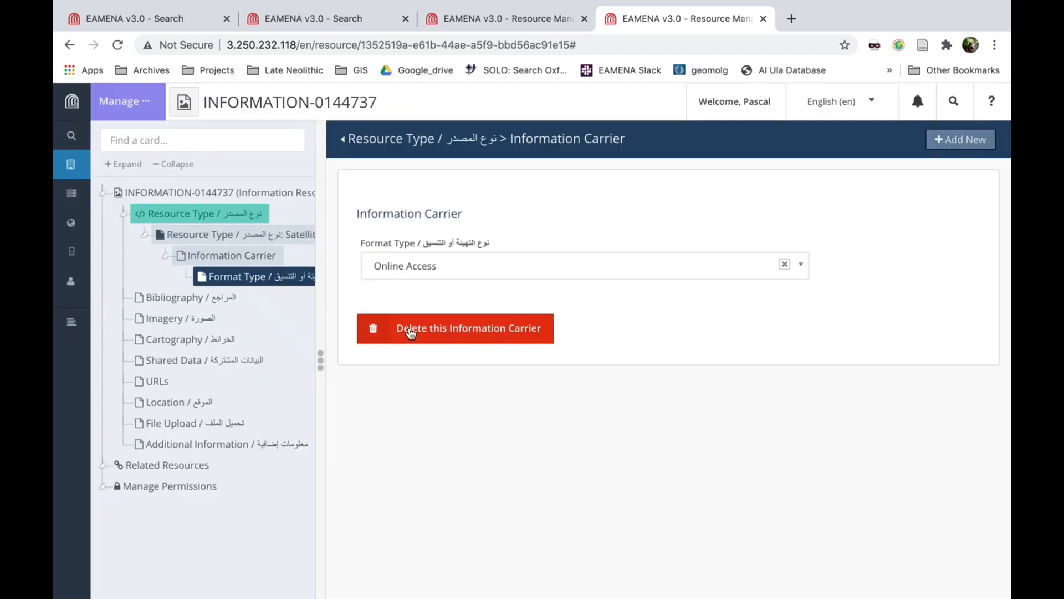
Widen the card tree and add an Imagery entry to the record, opening its Catalogue ID card
left_click_drag(321, 361, 410, 360)
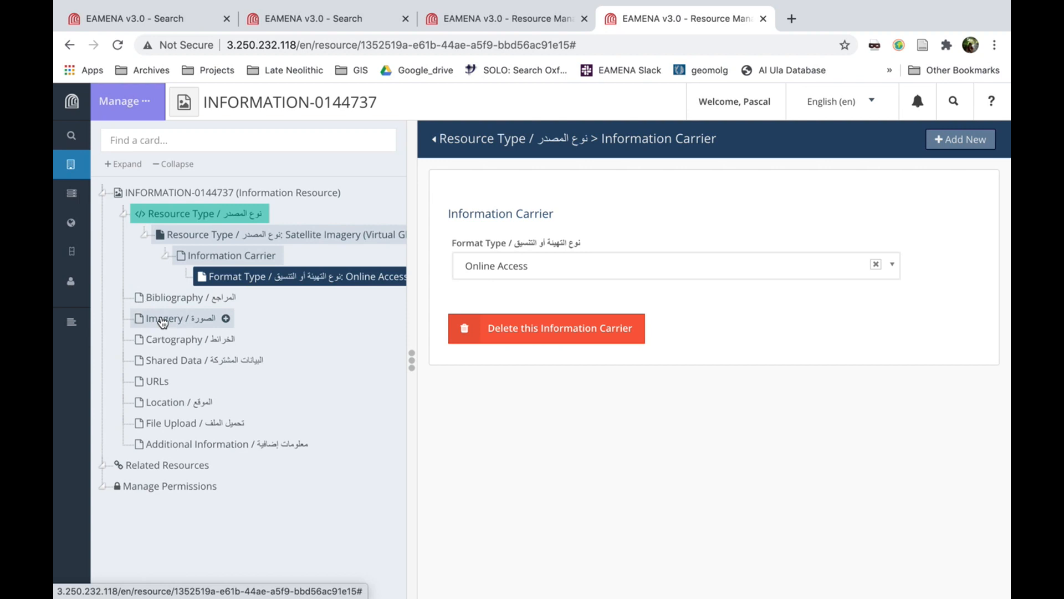
left_click(162, 322)
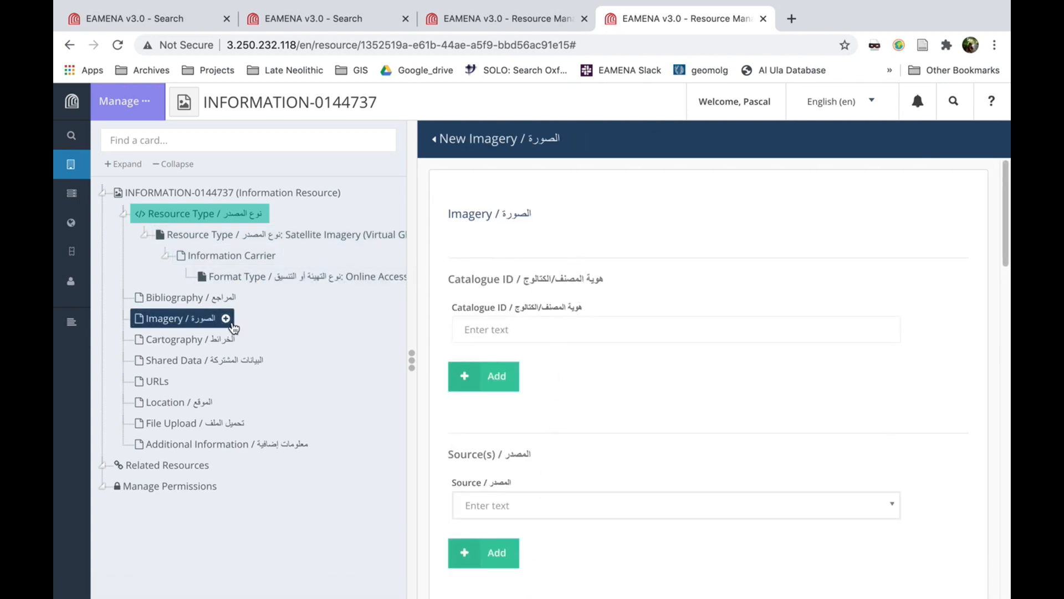
left_click(225, 318)
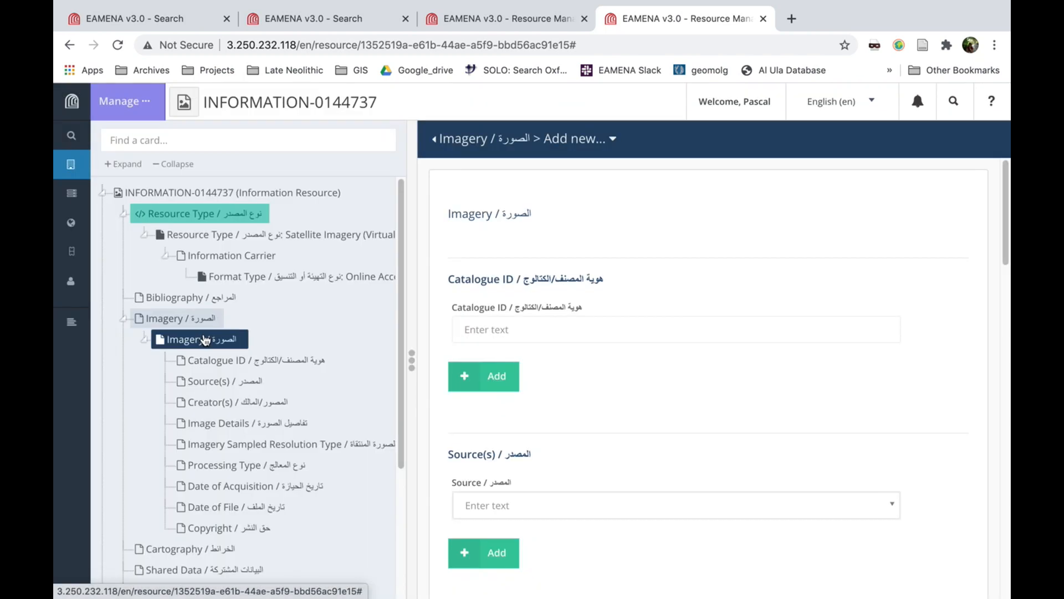
left_click(212, 363)
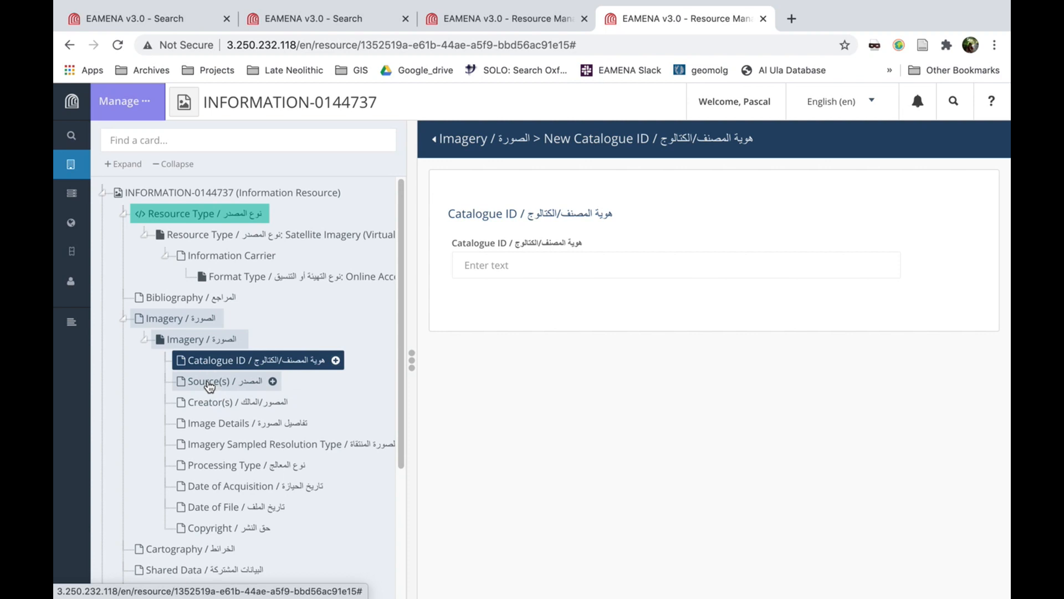
Add Google Earth (Pro) as the source of the Imagery entry
left_click(209, 383)
left_click(891, 267)
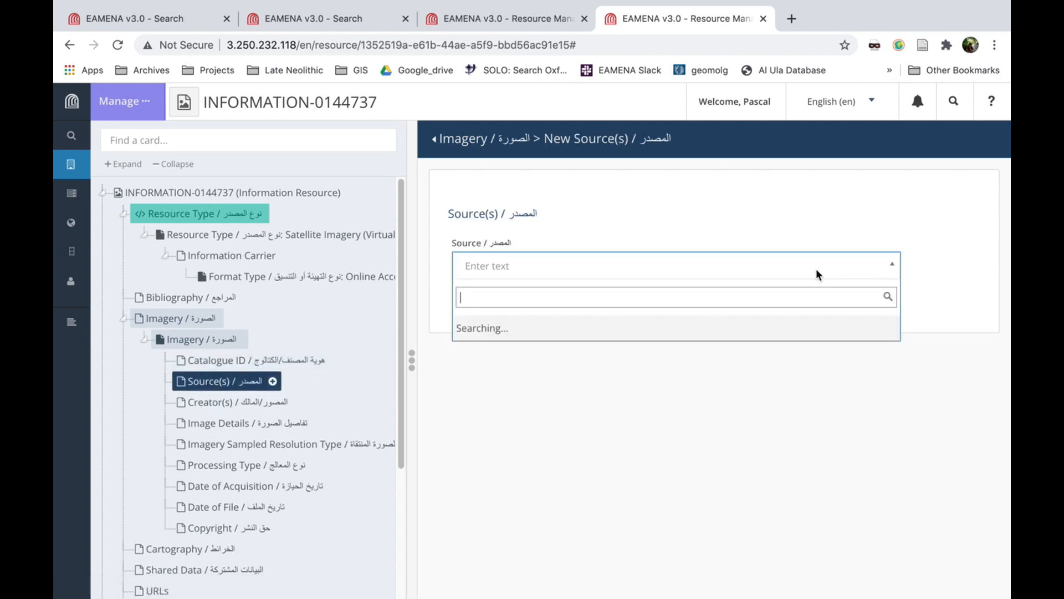
scroll(554, 382, "down", 2)
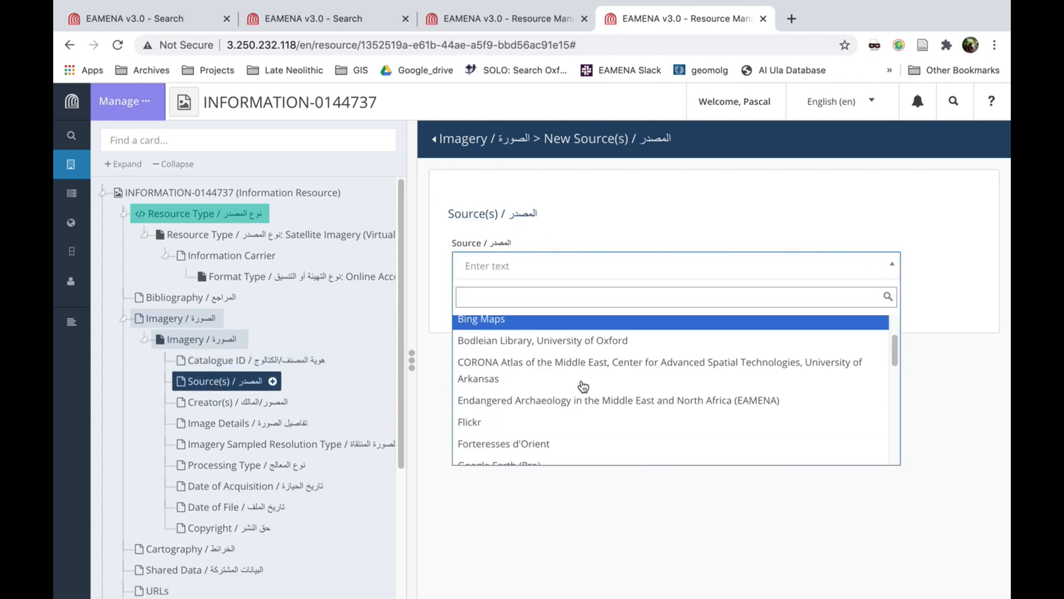
scroll(583, 386, "down", 1)
left_click(492, 446)
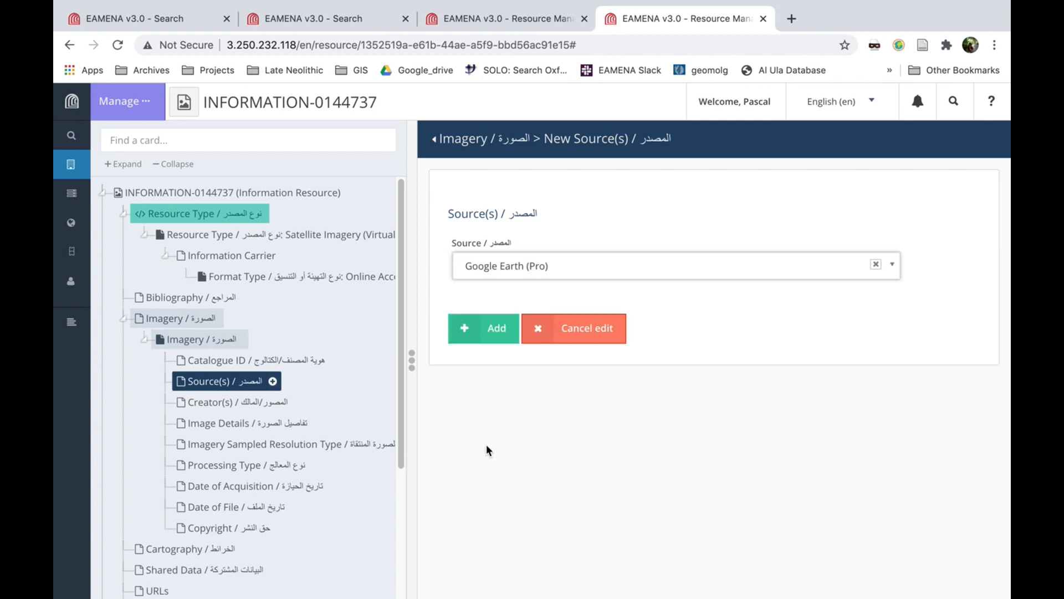
left_click(496, 333)
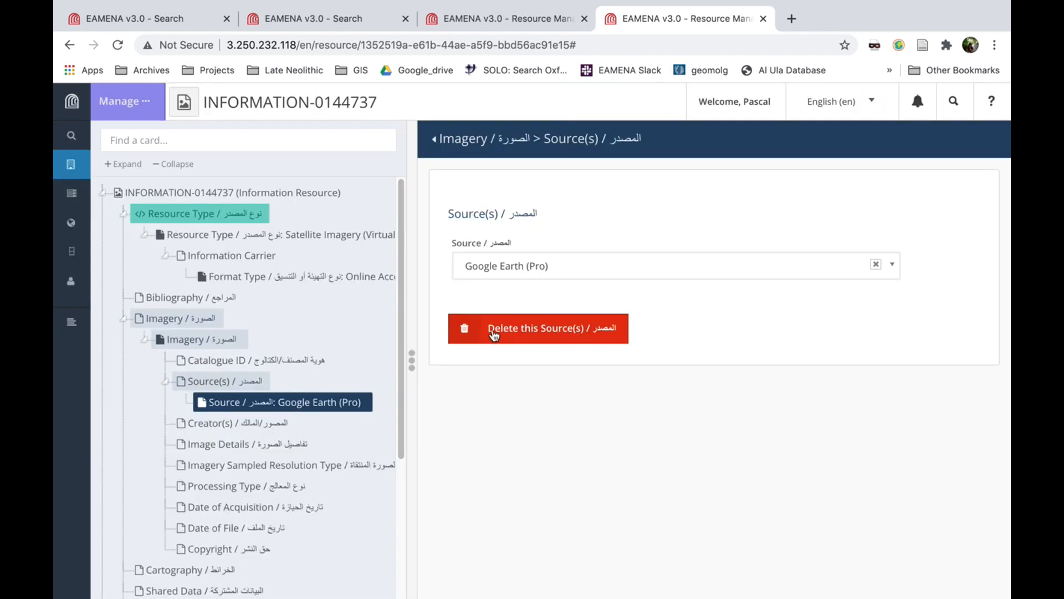
Add DigitalGlobe as the creator of the Imagery entry
left_click(205, 424)
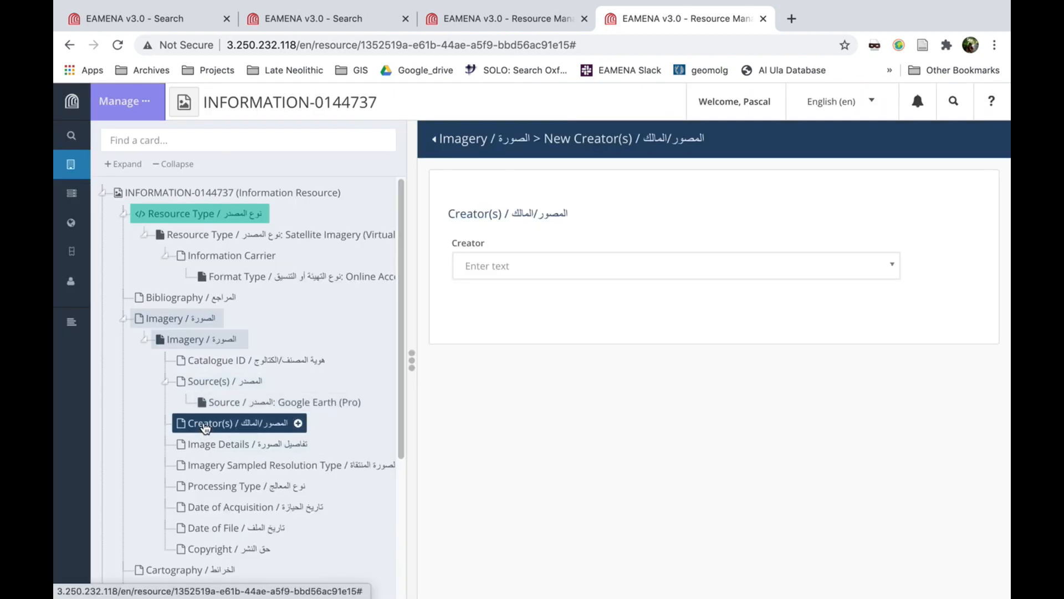
left_click(553, 265)
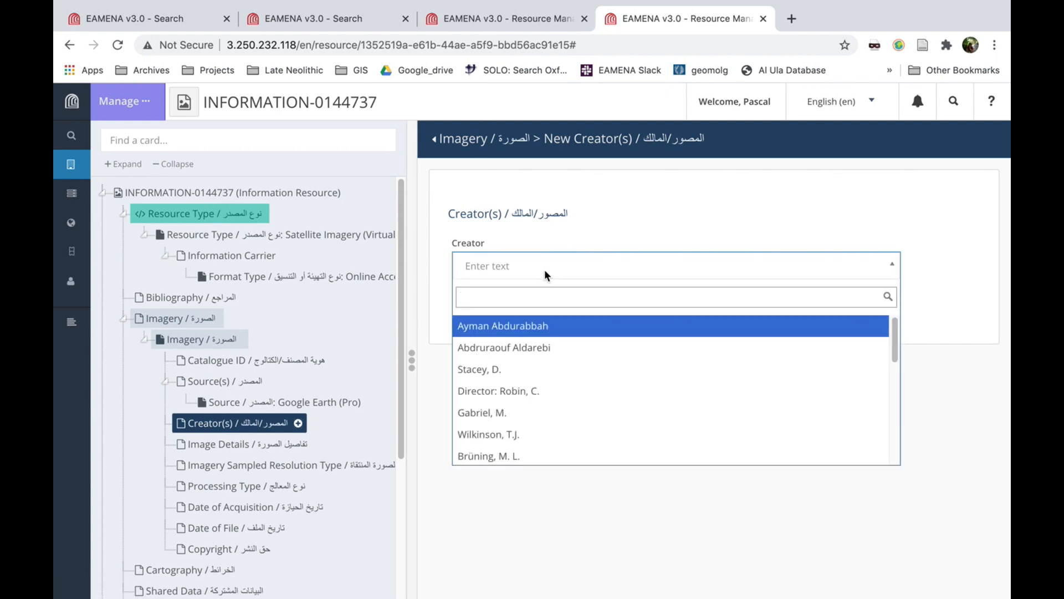
type("Digital")
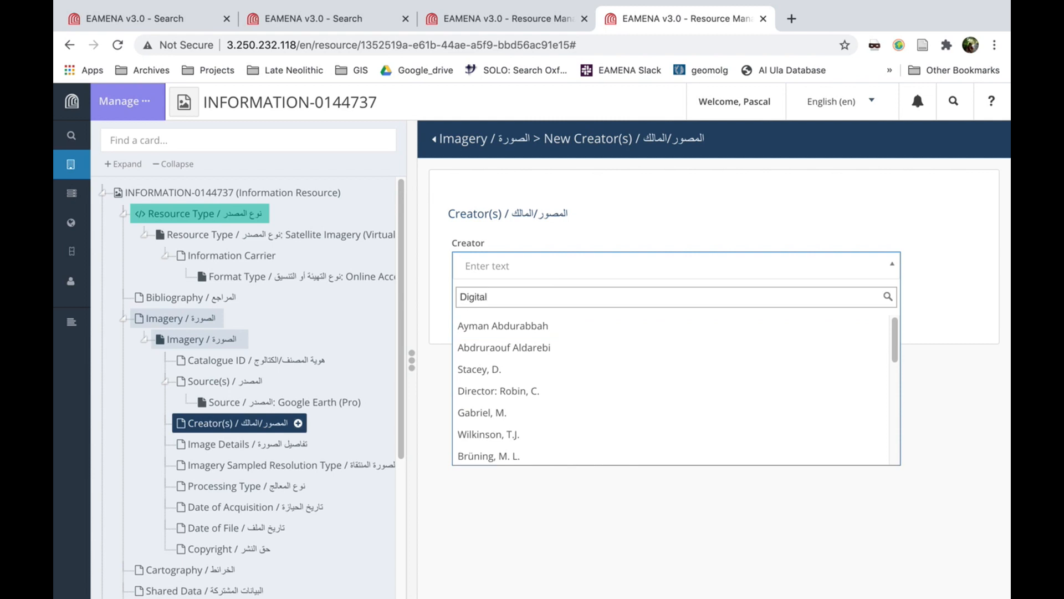
type("Glo")
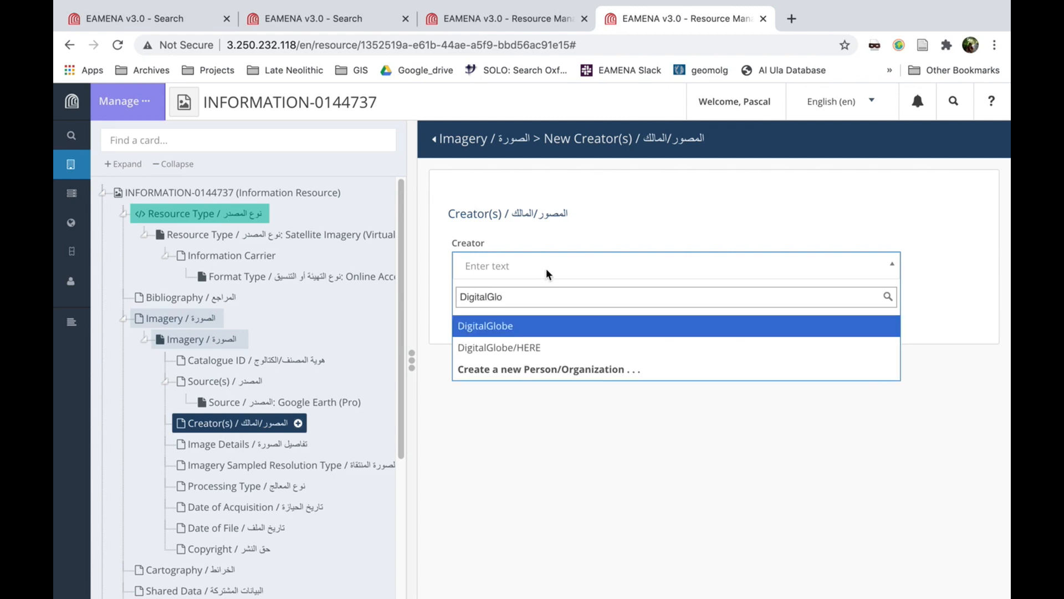
left_click(484, 327)
left_click(497, 368)
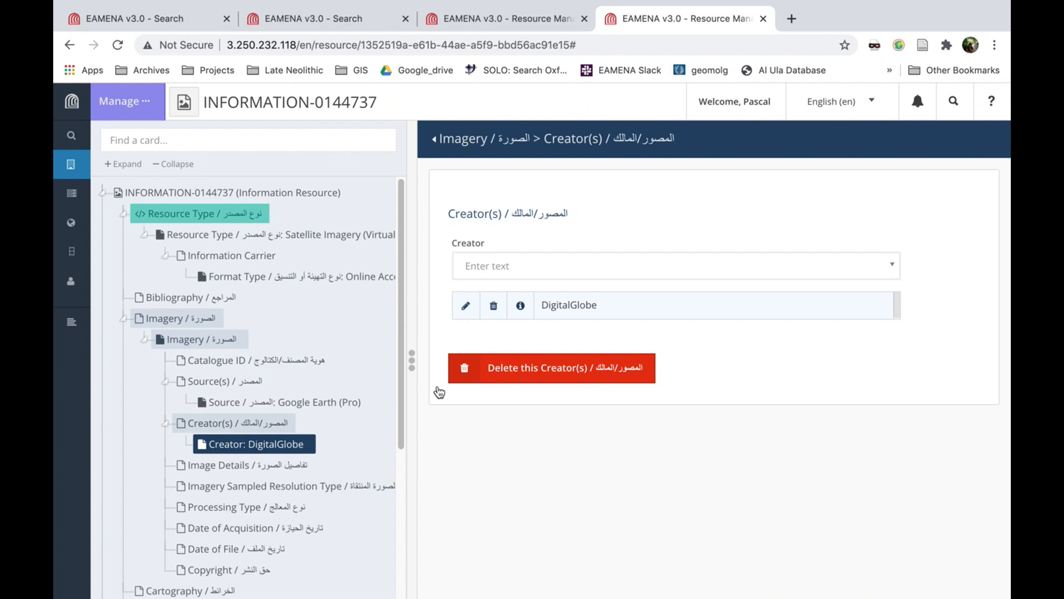
Start new Image Details for the Imagery entry with the platform, sensor and bands types all set to Unknown
left_click(223, 468)
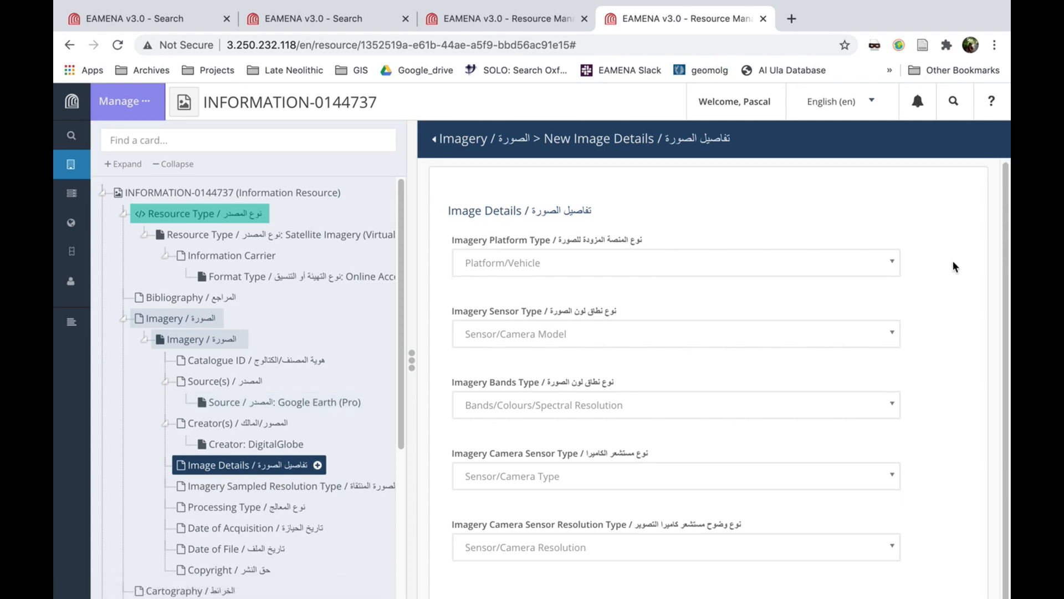
scroll(952, 260, "down", 1)
left_click(894, 241)
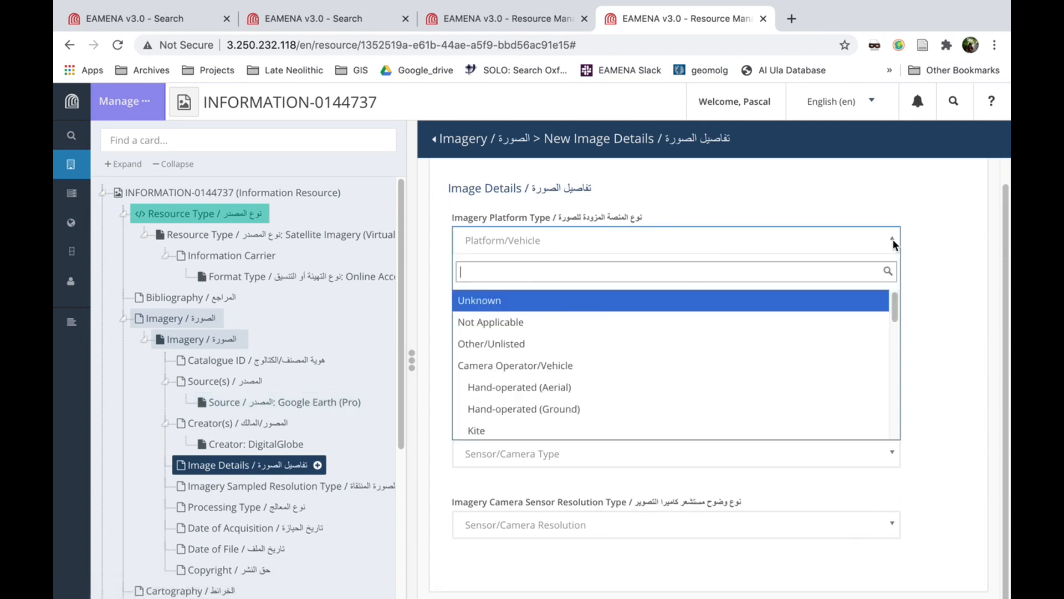
left_click(502, 304)
left_click(789, 311)
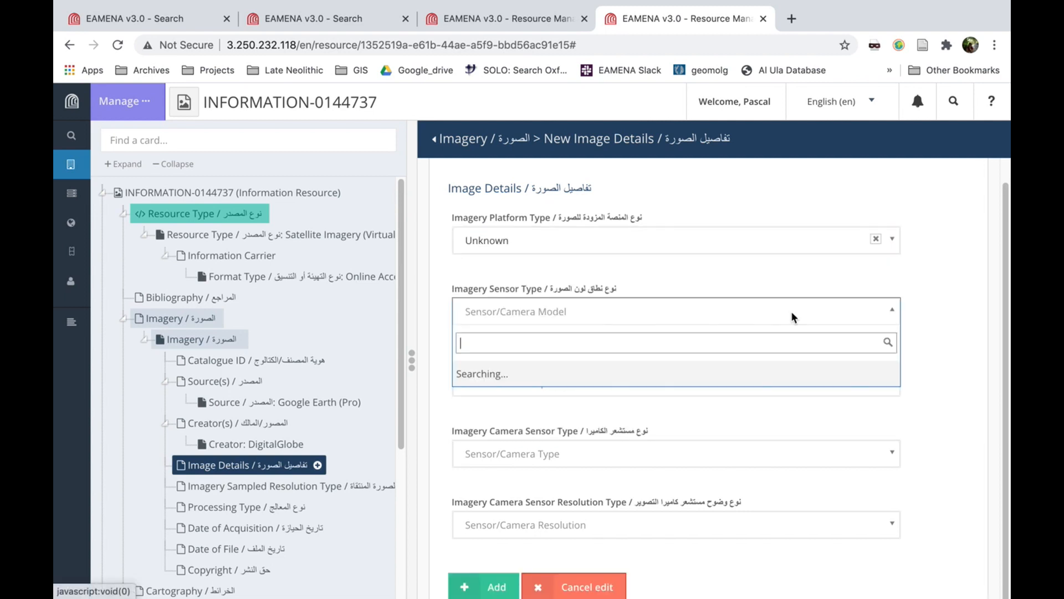
left_click(544, 381)
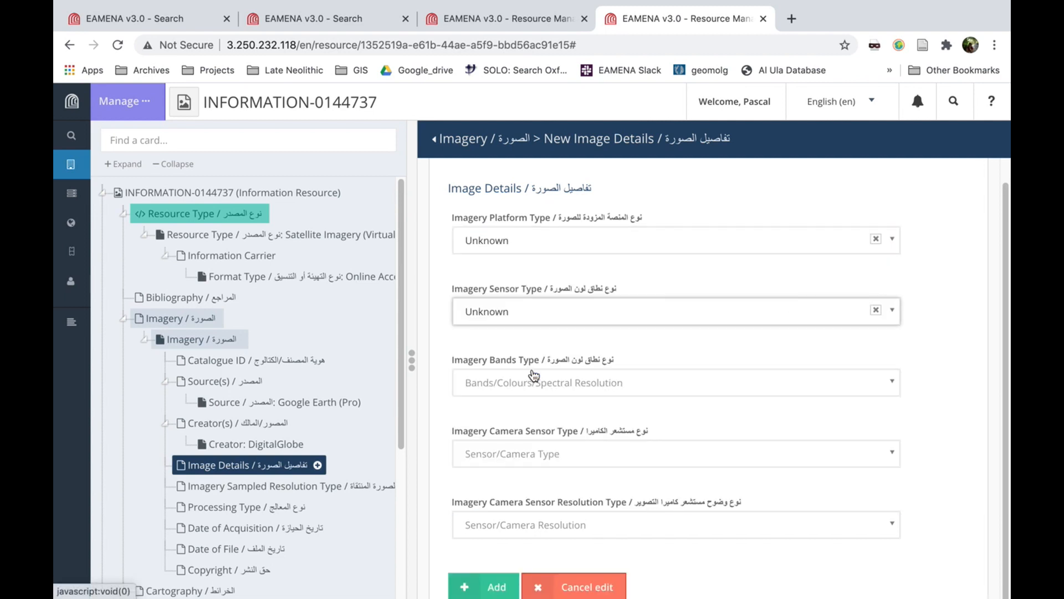
left_click(892, 381)
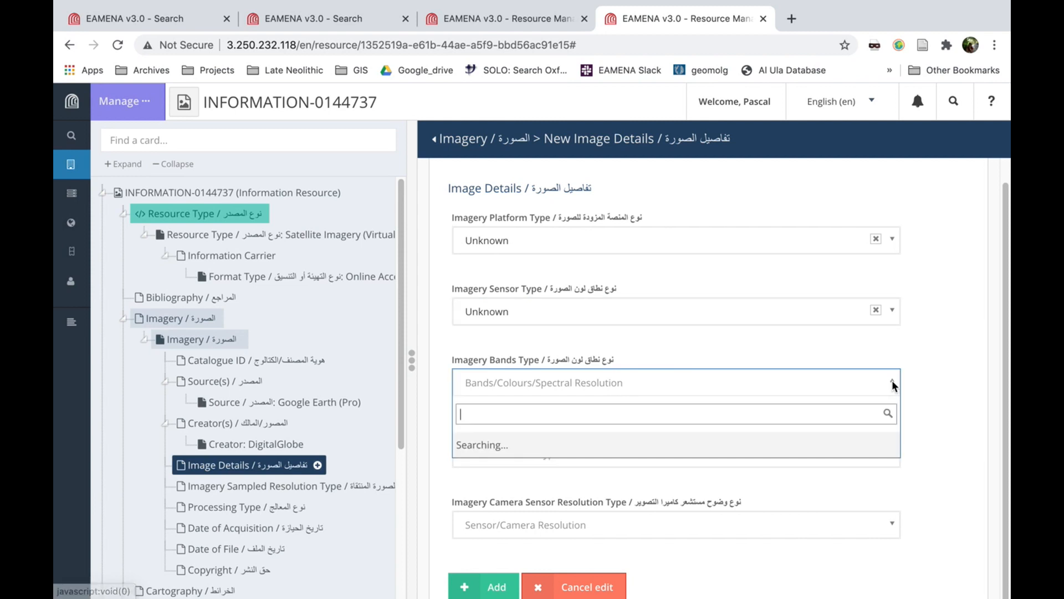
left_click(524, 447)
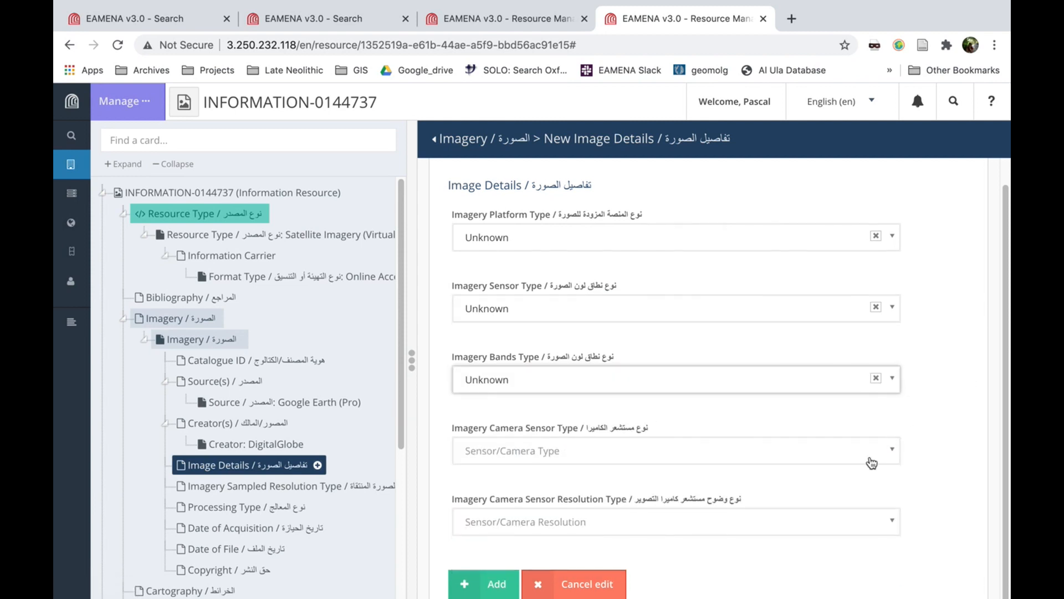
Set the camera sensor type and camera sensor resolution to Unknown and add the Image Details
left_click(890, 450)
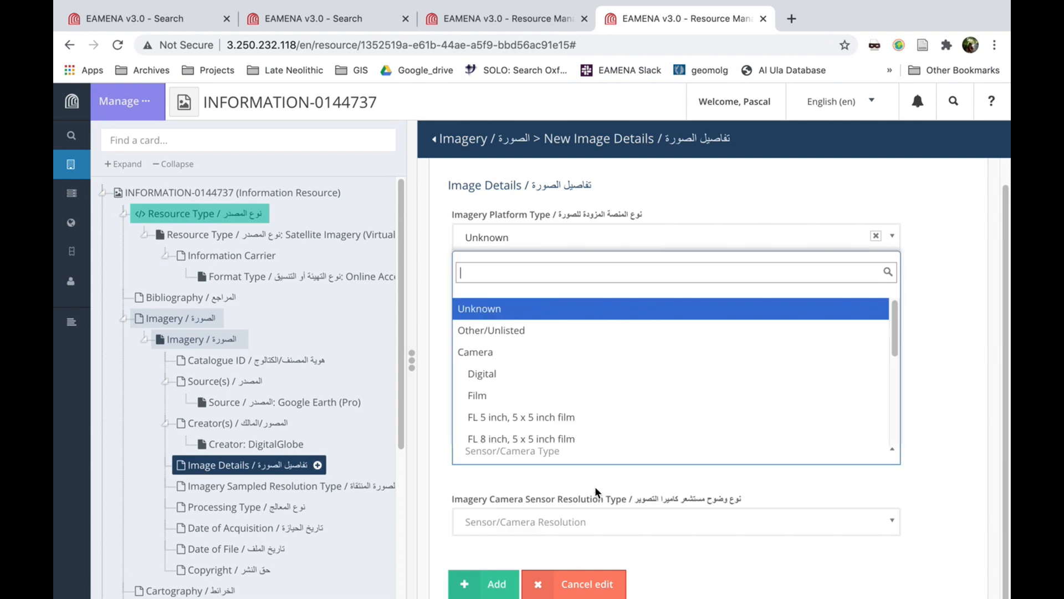
left_click(535, 317)
left_click(890, 527)
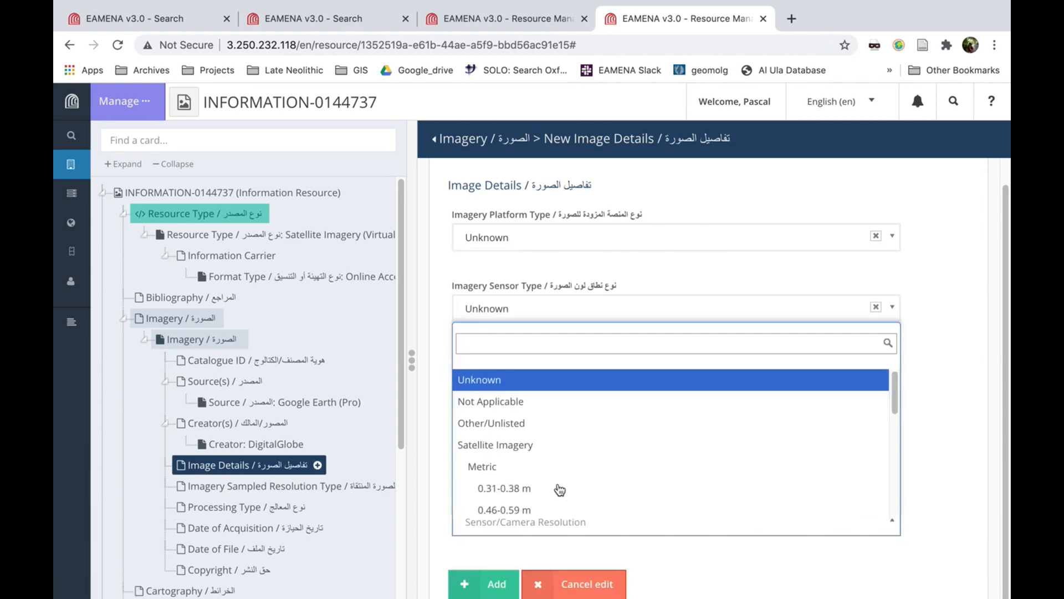
left_click(556, 381)
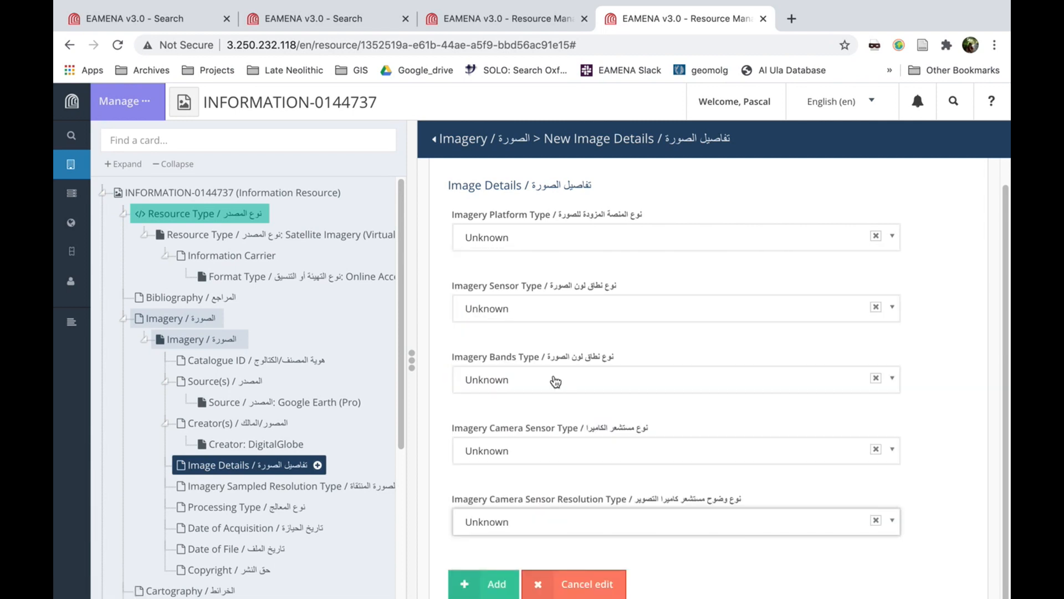
left_click(509, 583)
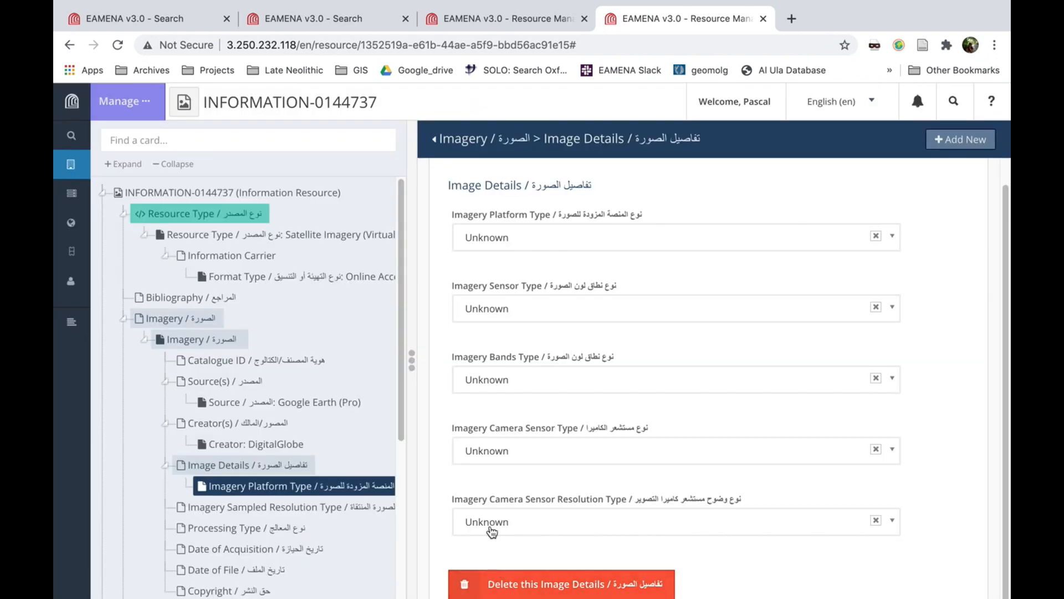
Add an Imagery Sampled Resolution Type with the post processing resolution Unknown
scroll(374, 526, "down", 1)
left_click(304, 499)
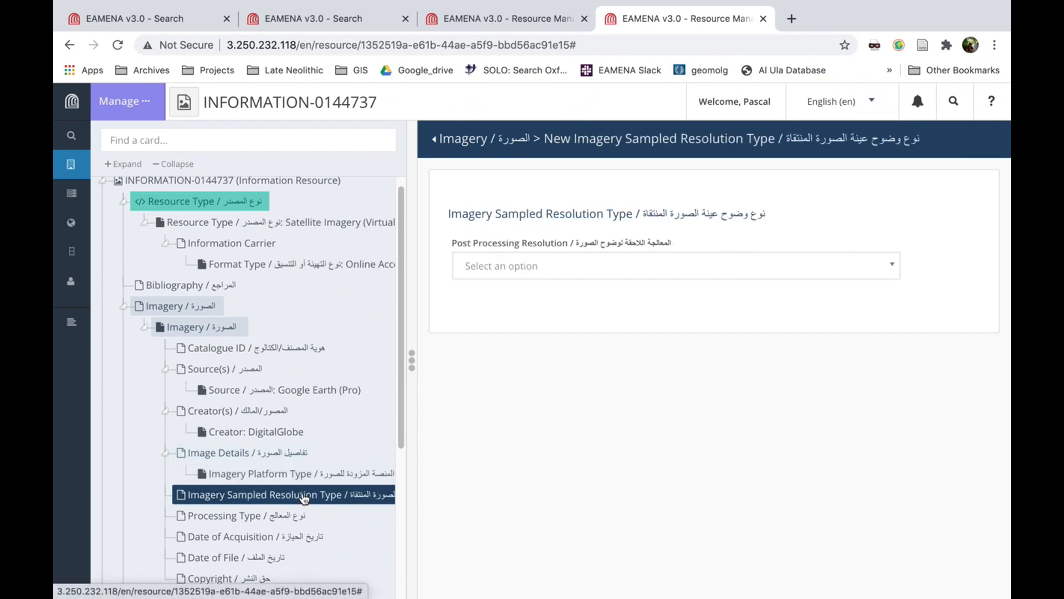
left_click(876, 267)
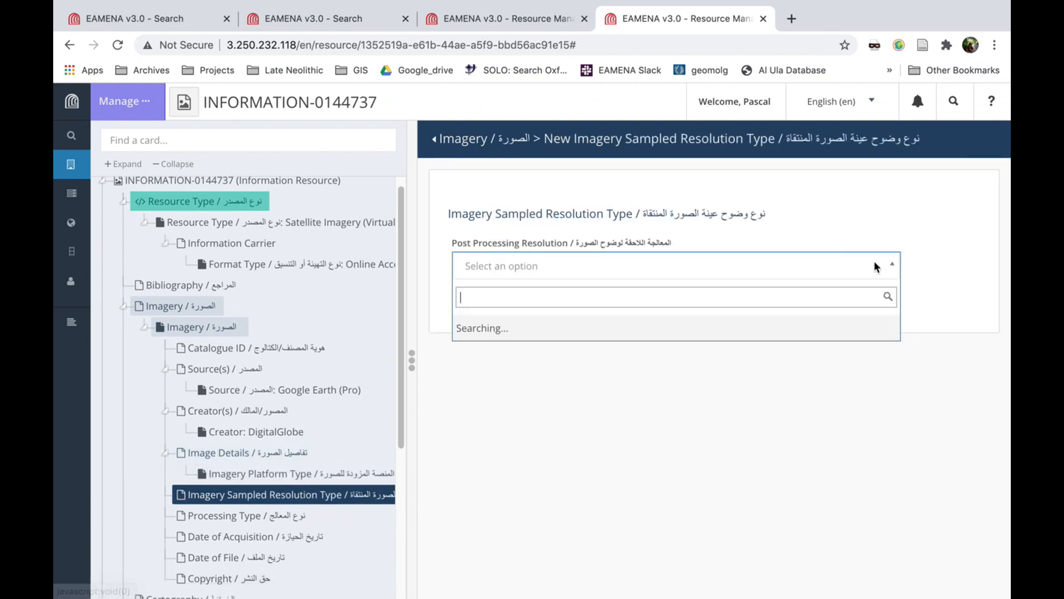
left_click(491, 326)
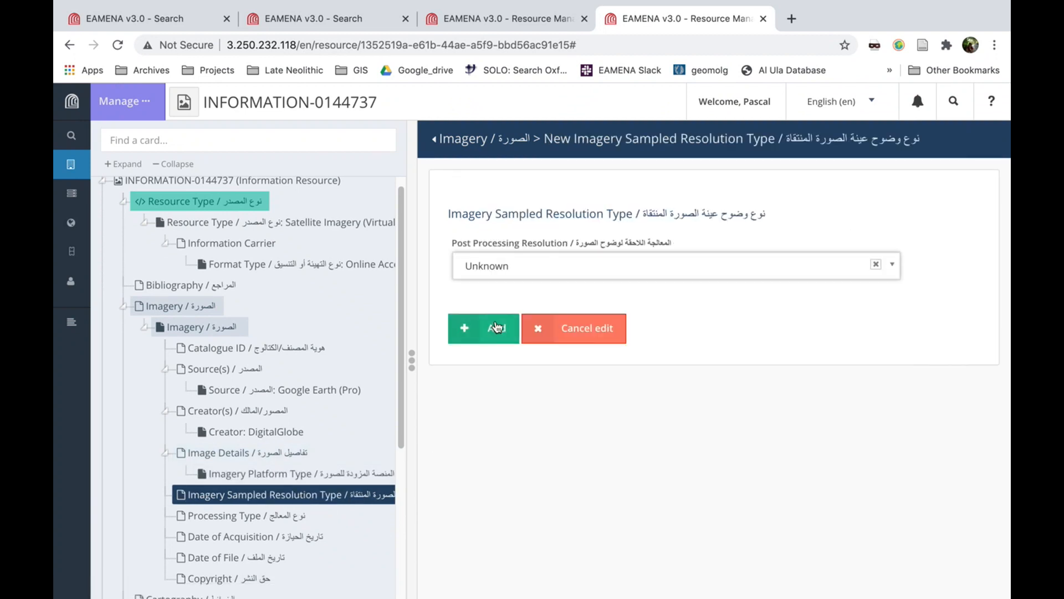
left_click(495, 328)
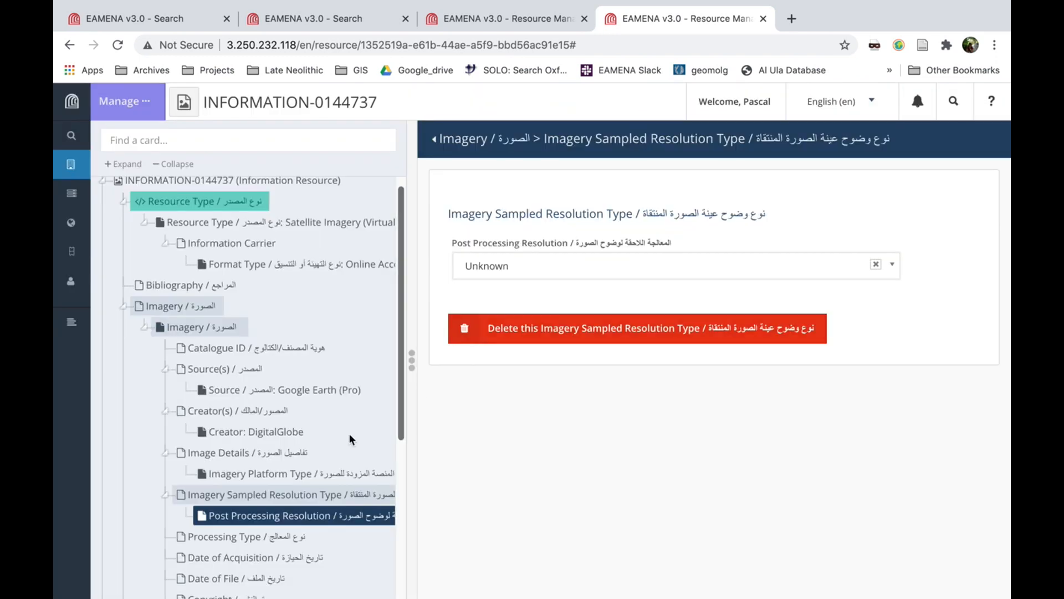
Add a Processing Type of Unknown to the Imagery entry
left_click(239, 537)
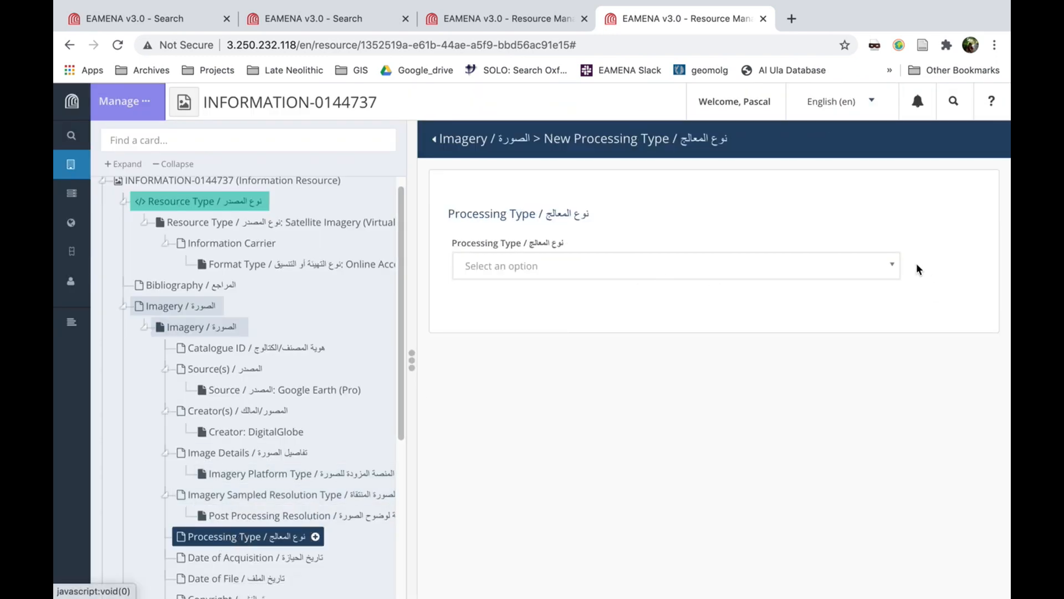
left_click(888, 264)
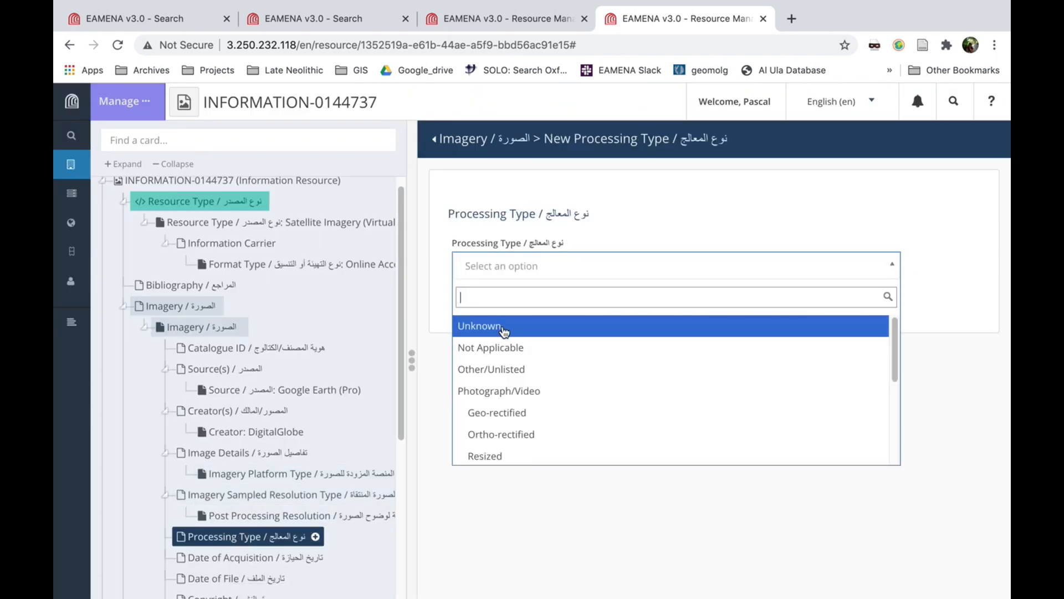
left_click(504, 332)
left_click(491, 328)
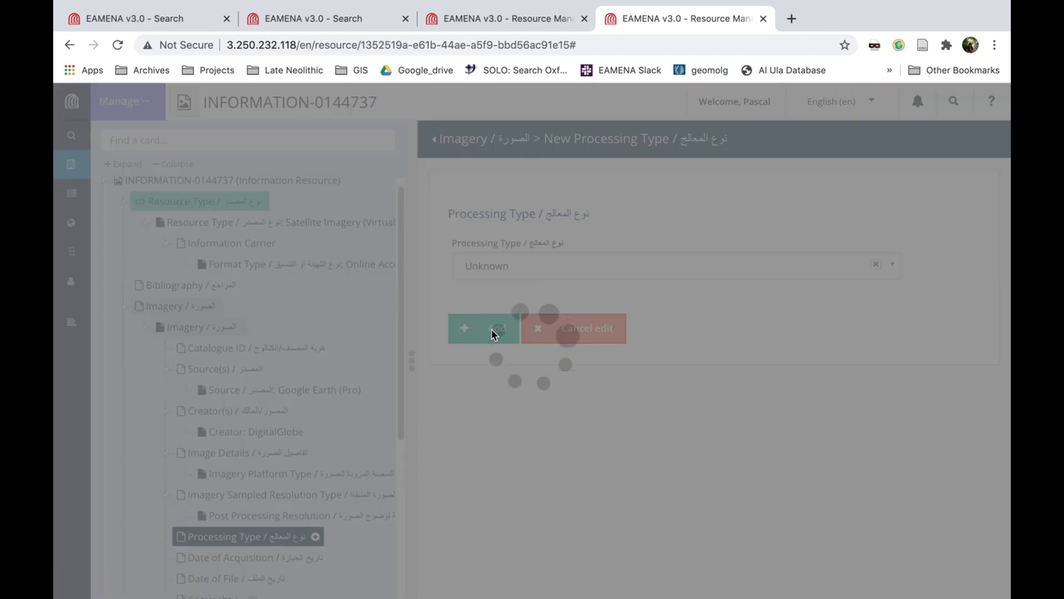
Add 2019-02-15 as the Imagery entry's acquisition date
scroll(358, 399, "down", 3)
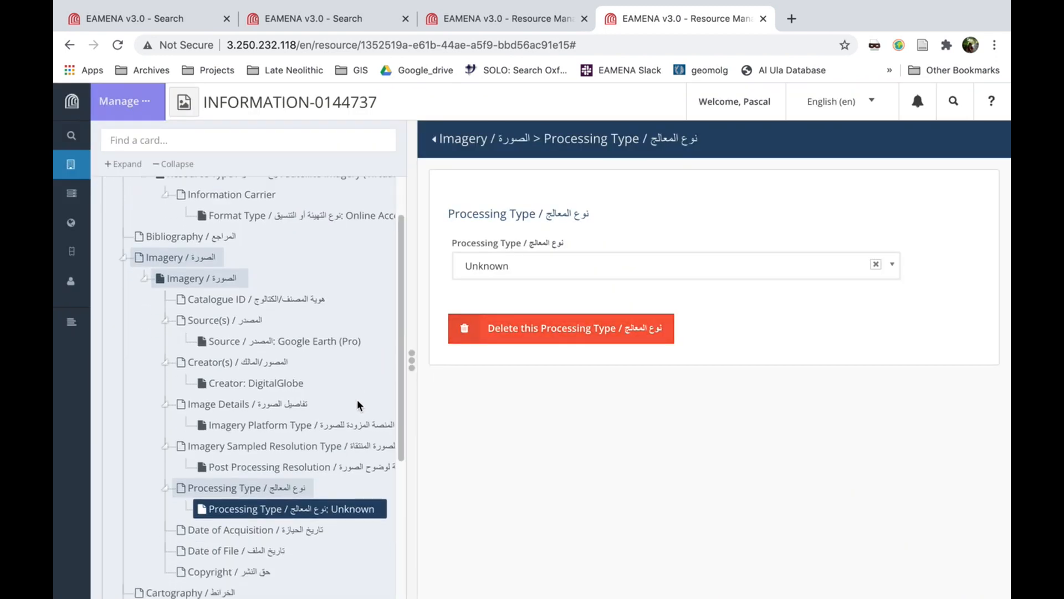
left_click(244, 496)
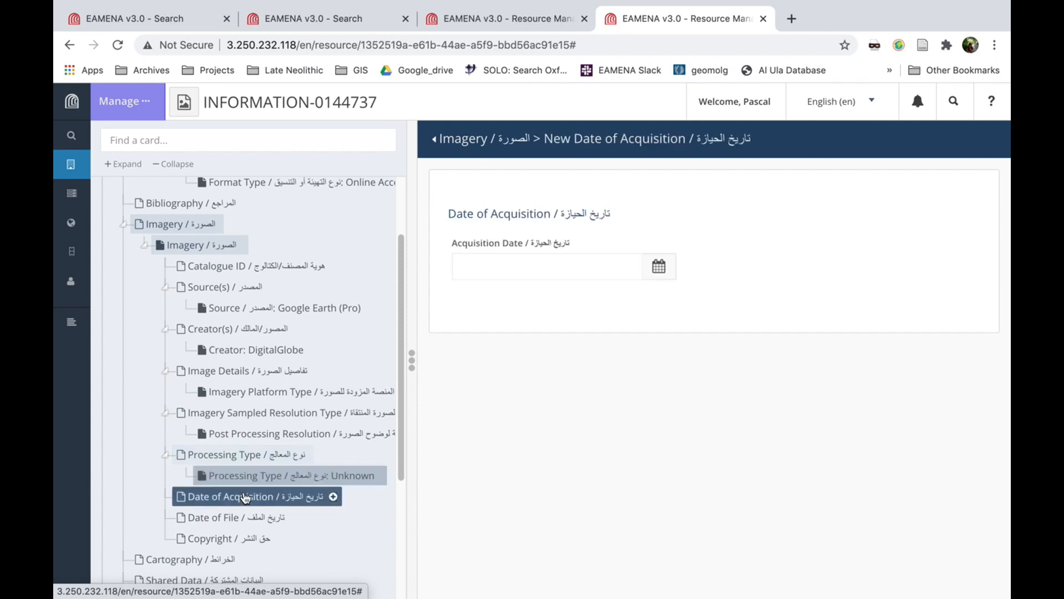
left_click(507, 265)
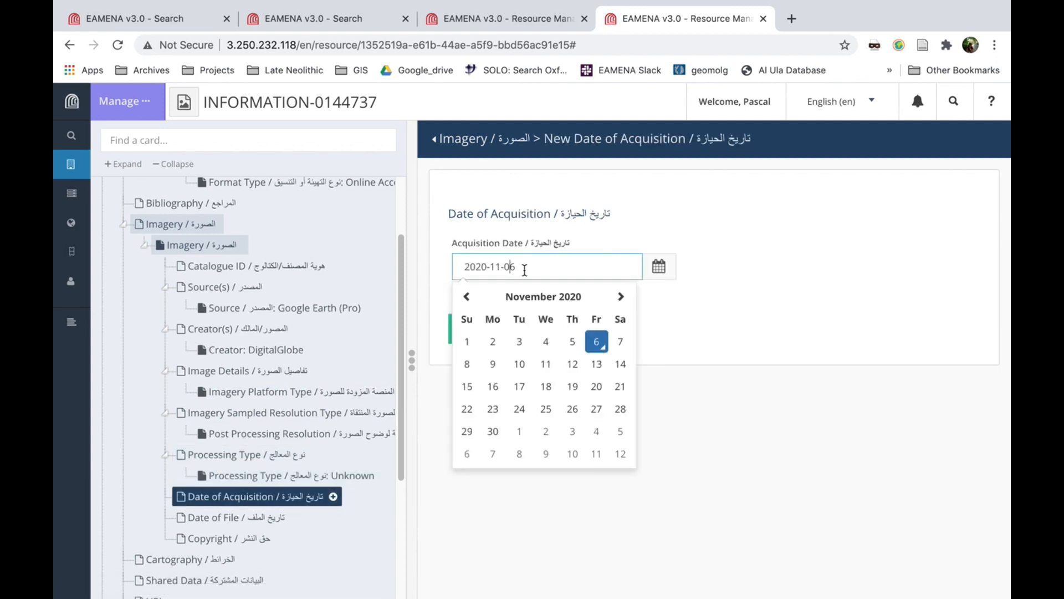
left_click_drag(537, 268, 475, 265)
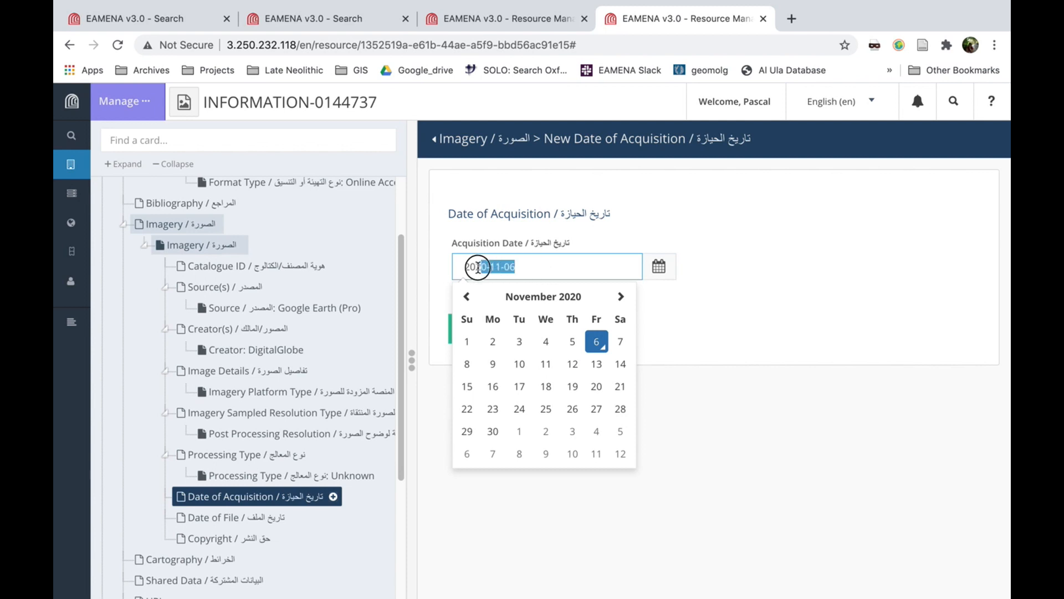
left_click(530, 267)
left_click(538, 298)
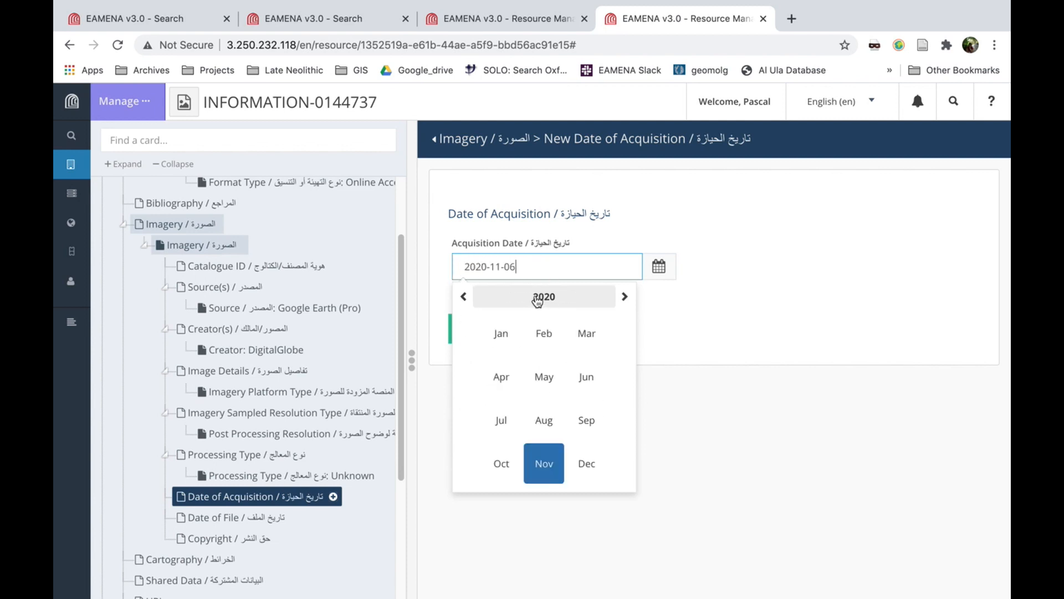
left_click(537, 298)
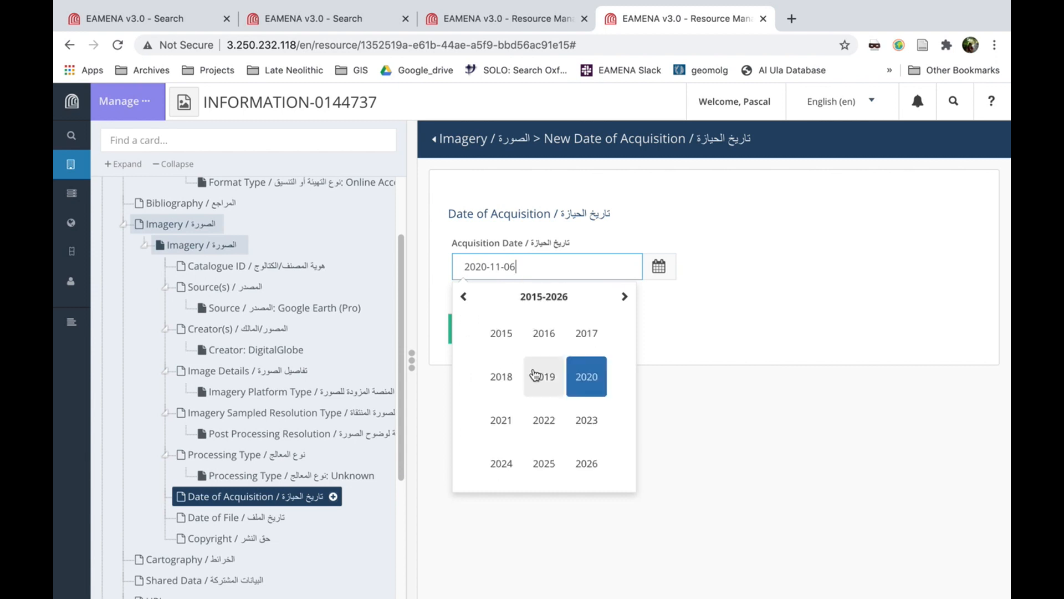
left_click(543, 377)
left_click(542, 339)
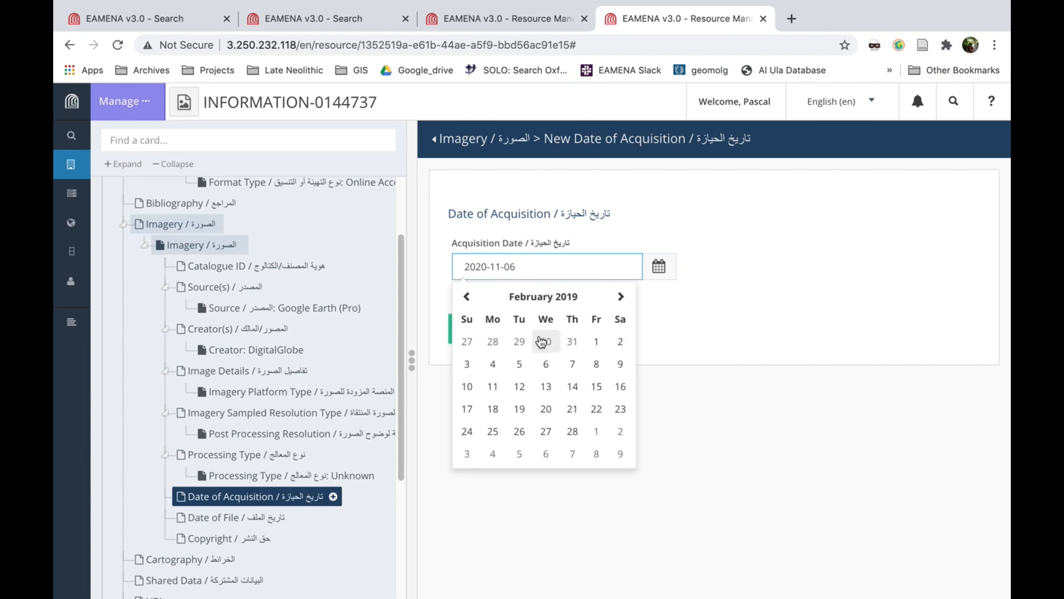
left_click(596, 387)
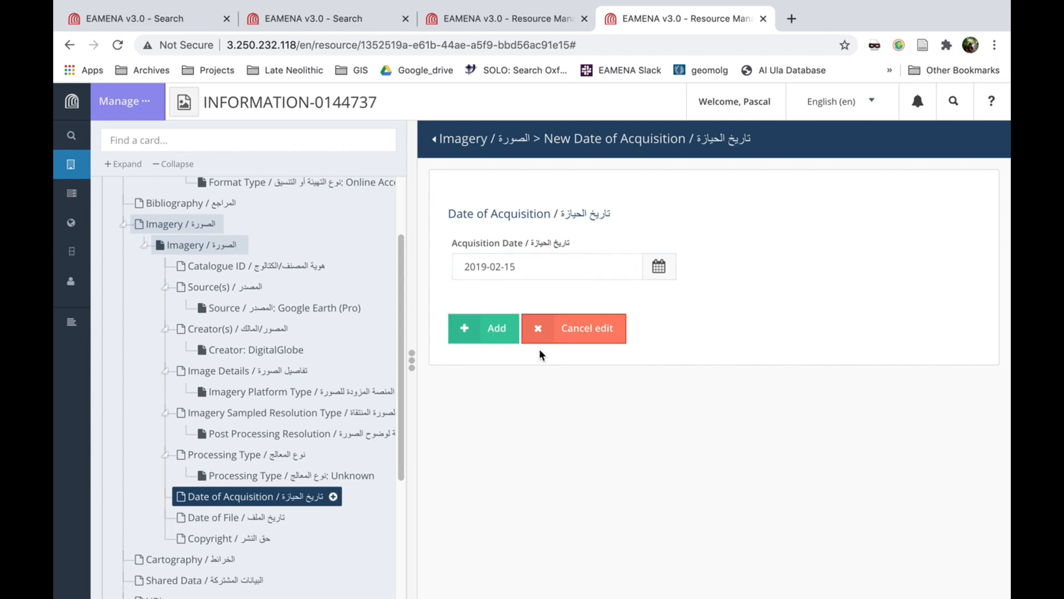
left_click(497, 330)
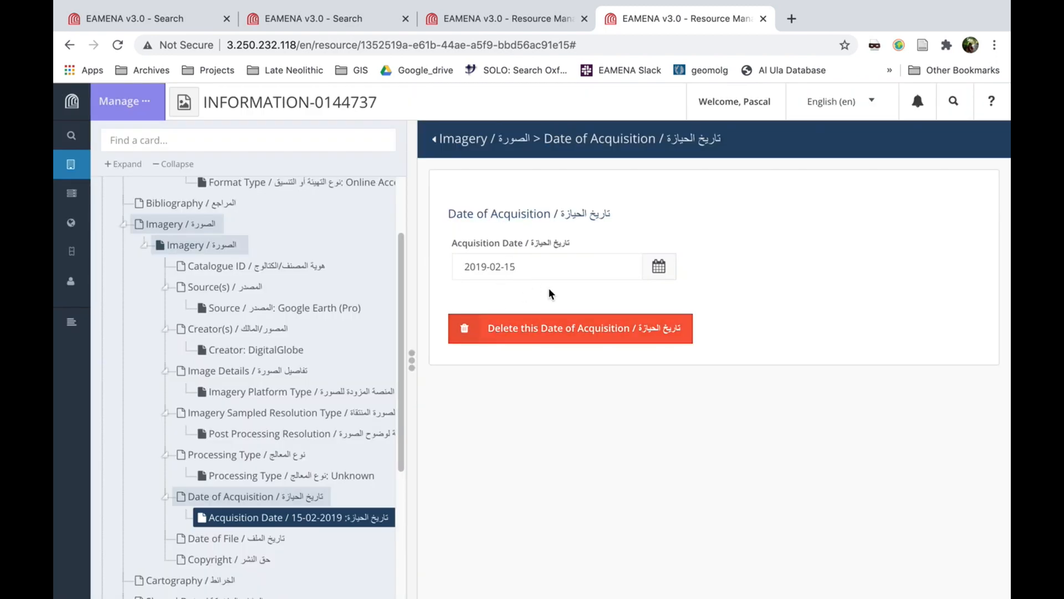
Add a Copyright entry to the Imagery with the right type Copyright (All Rights Reserved)
scroll(239, 388, "down", 1)
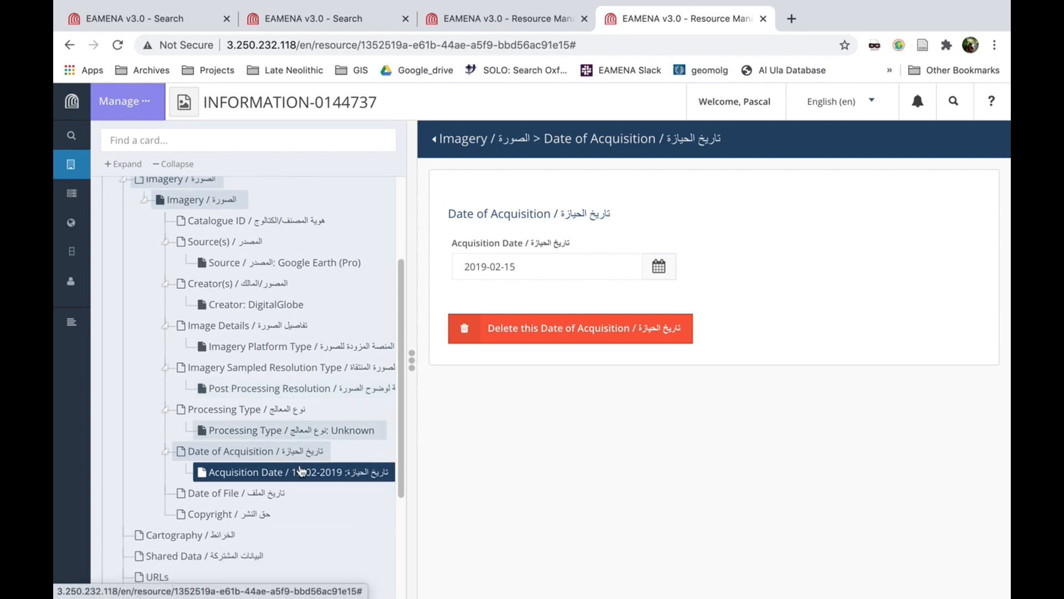
left_click(212, 497)
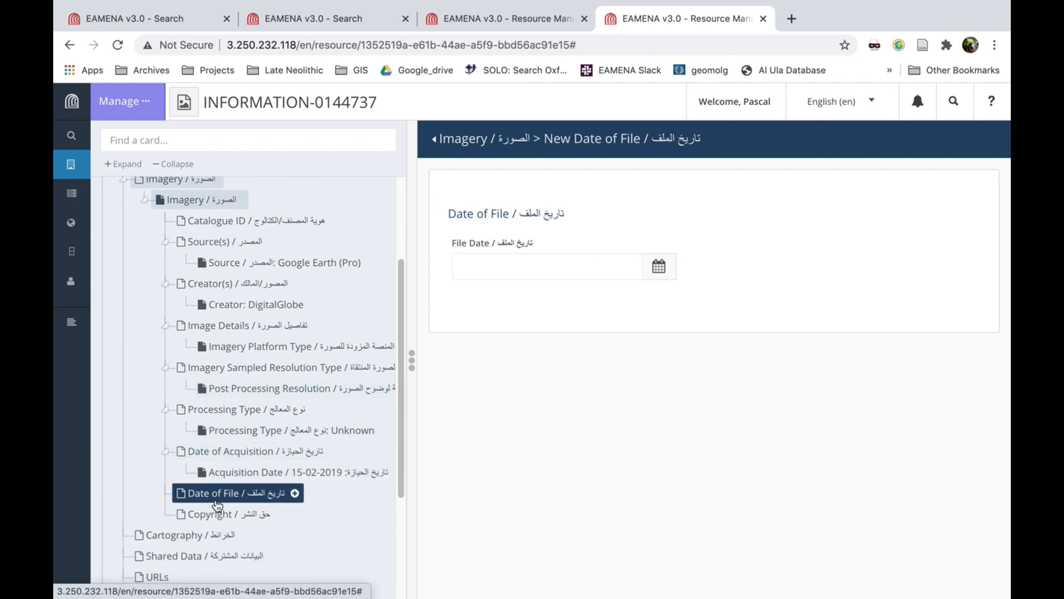
left_click(213, 516)
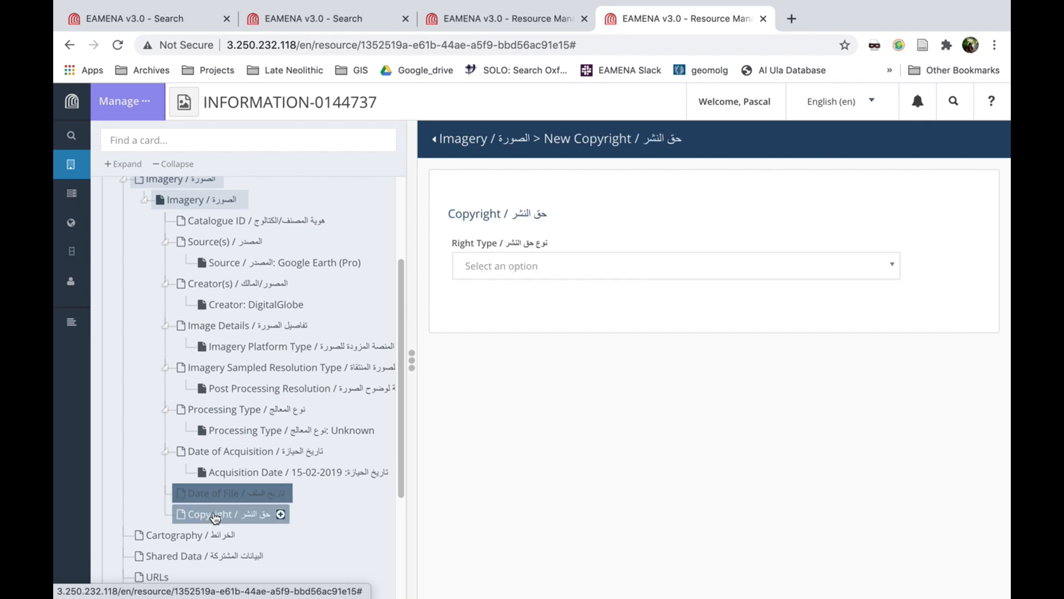
left_click(886, 267)
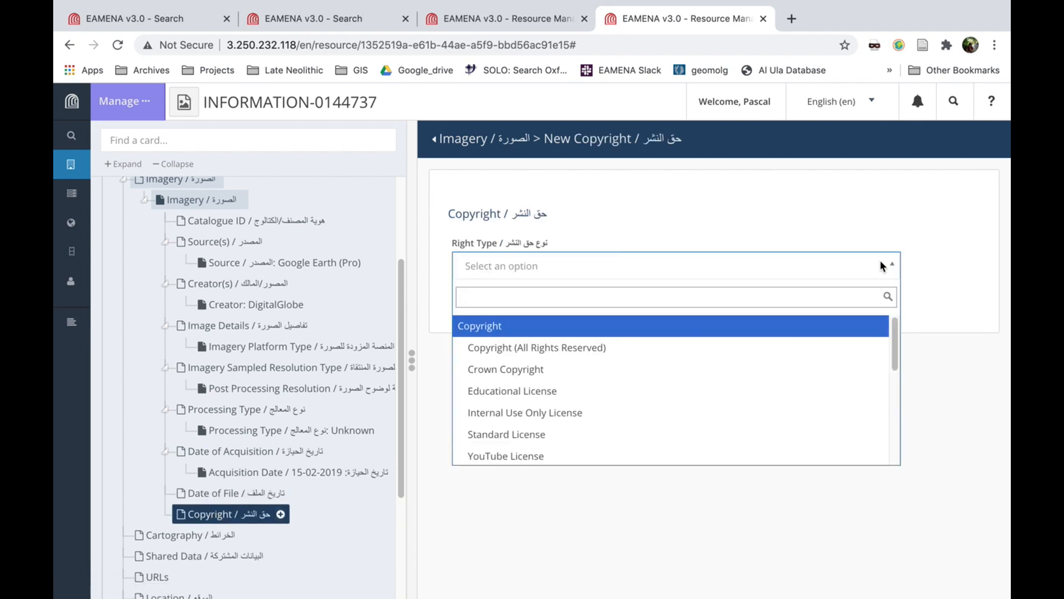
left_click(541, 349)
left_click(497, 331)
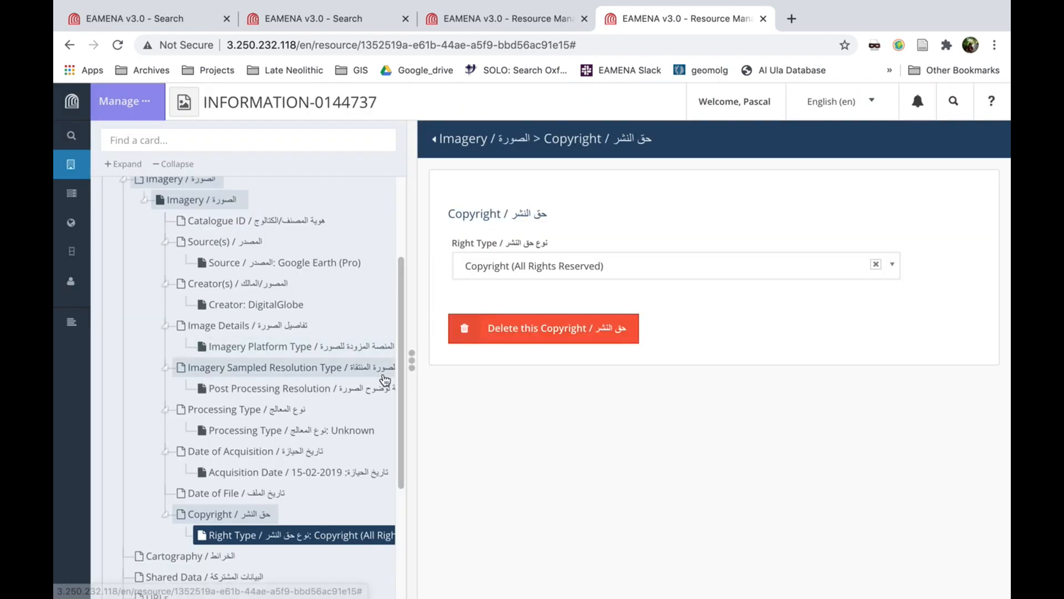
Search the resources that can be related to this information resource for EAMENA-0000
scroll(382, 374, "down", 5)
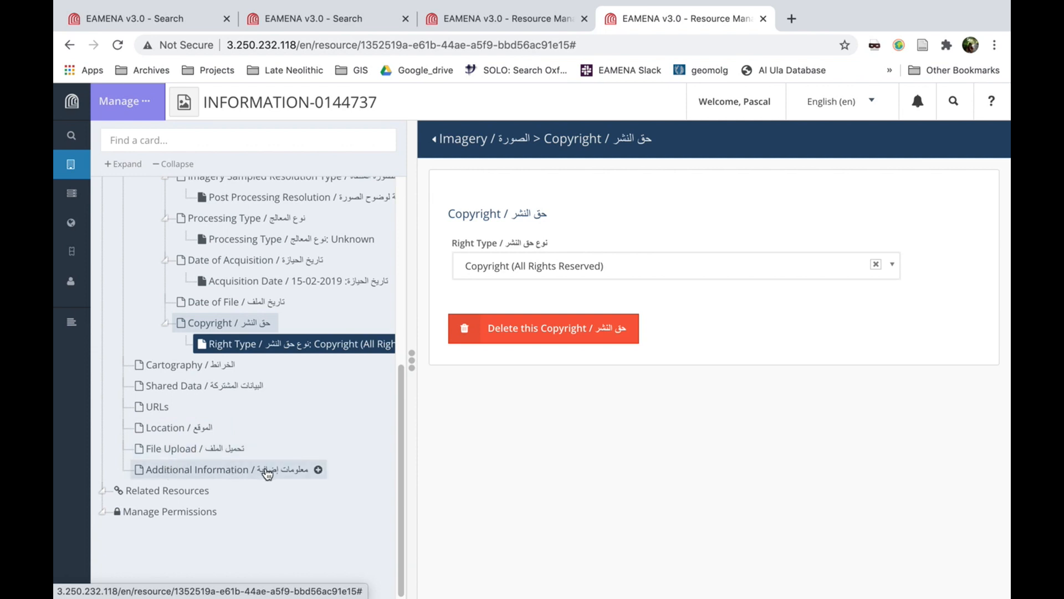
left_click(172, 491)
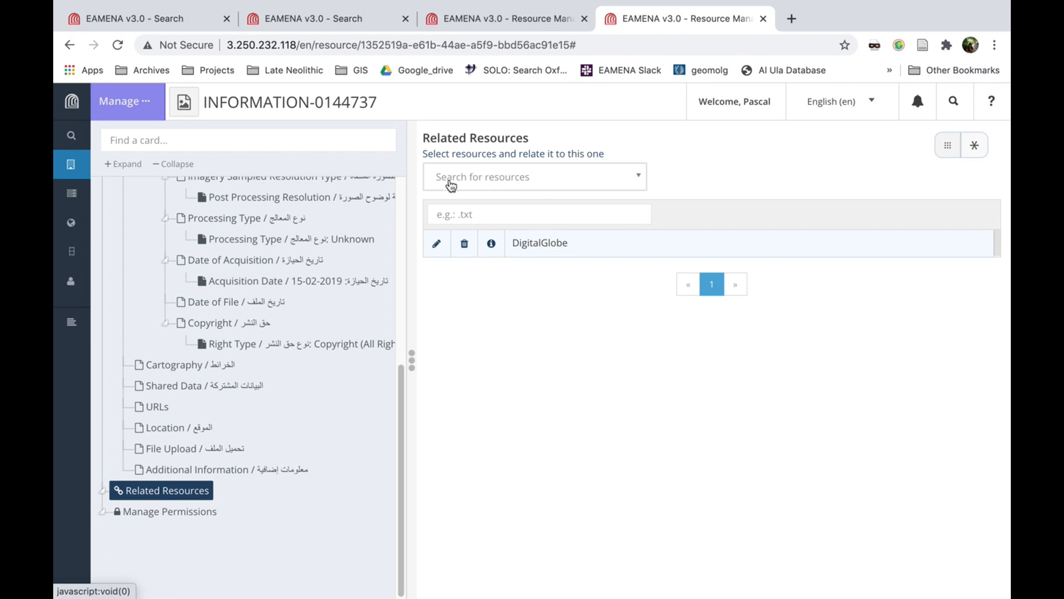
left_click(555, 177)
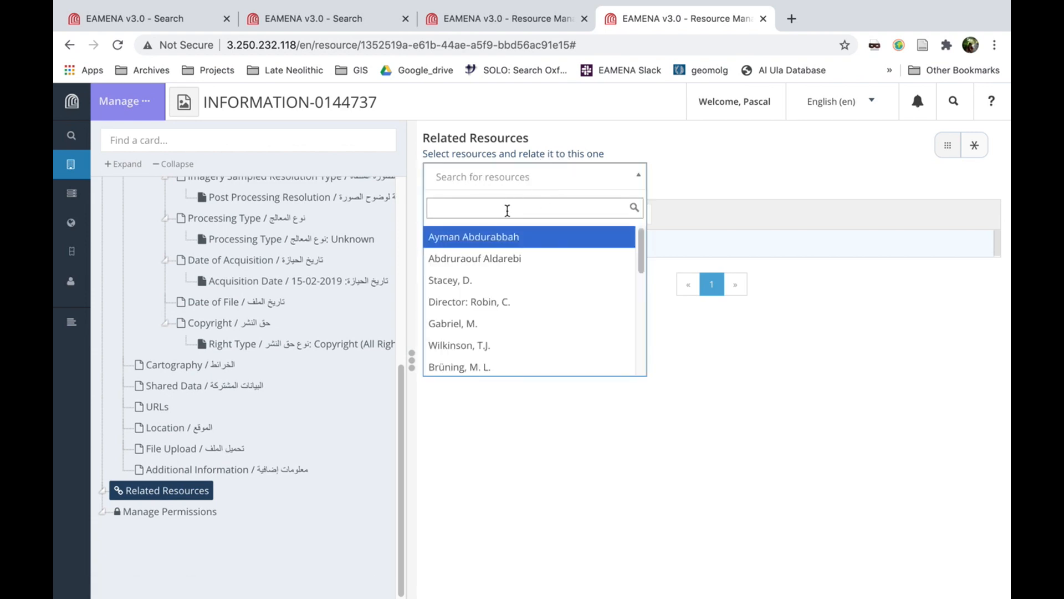
type("EAMENA-00")
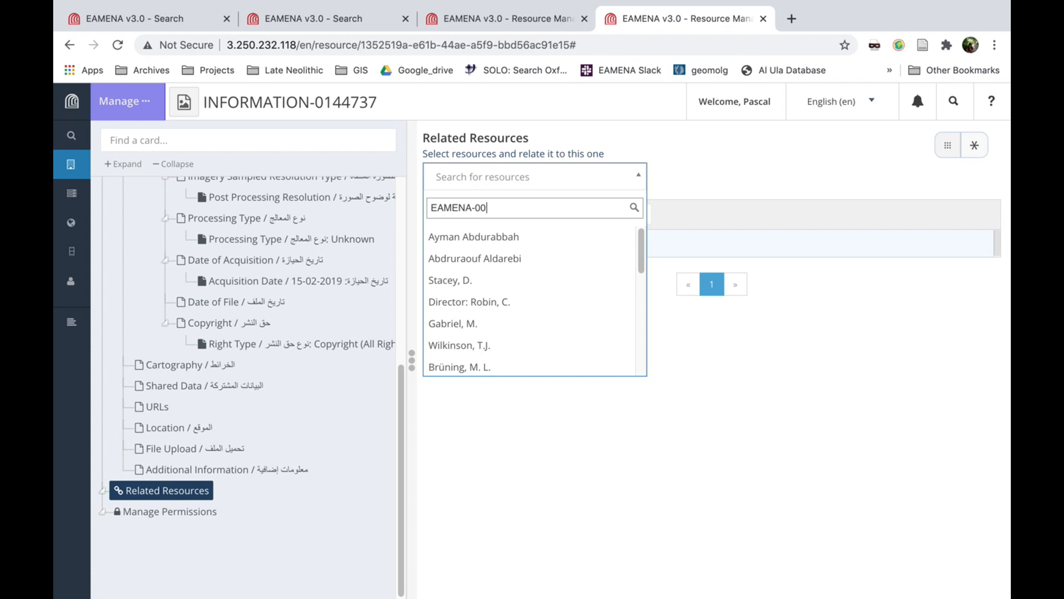
type("00")
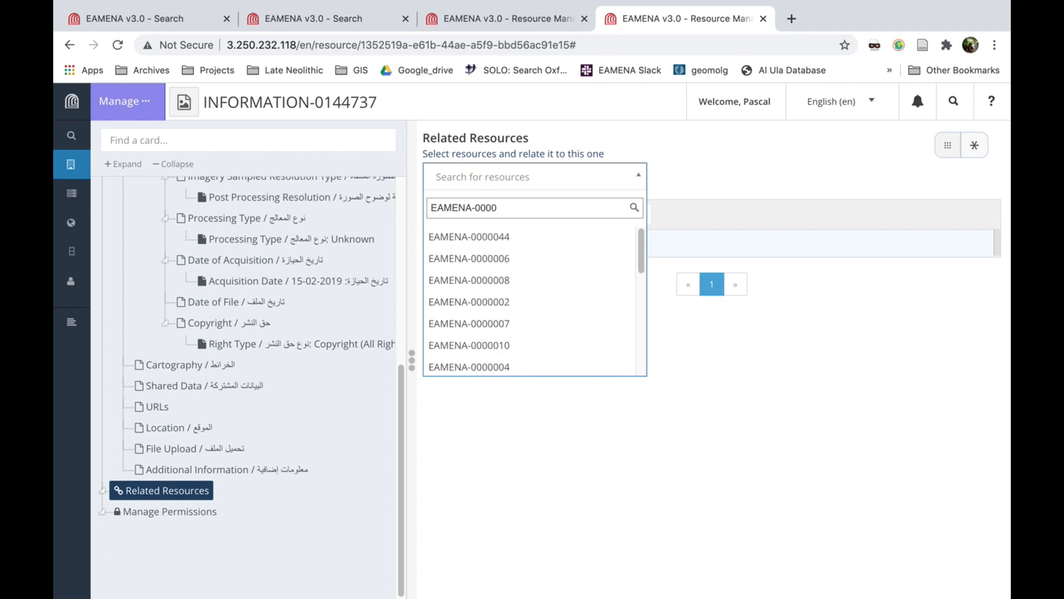